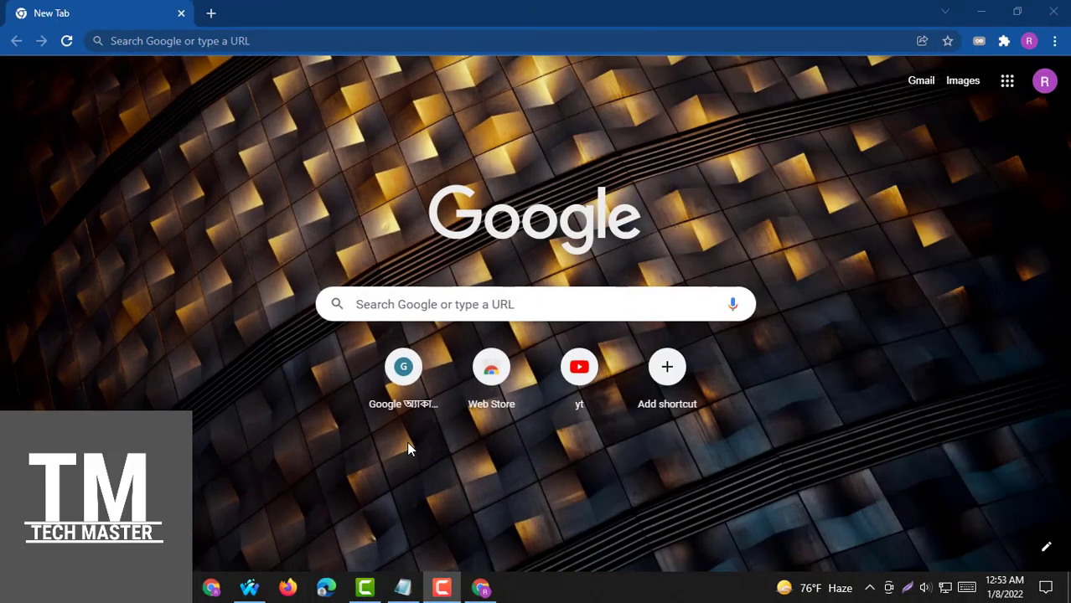
Swap the old New Tab for a fresh one and focus its Google search box.
left_click(210, 14)
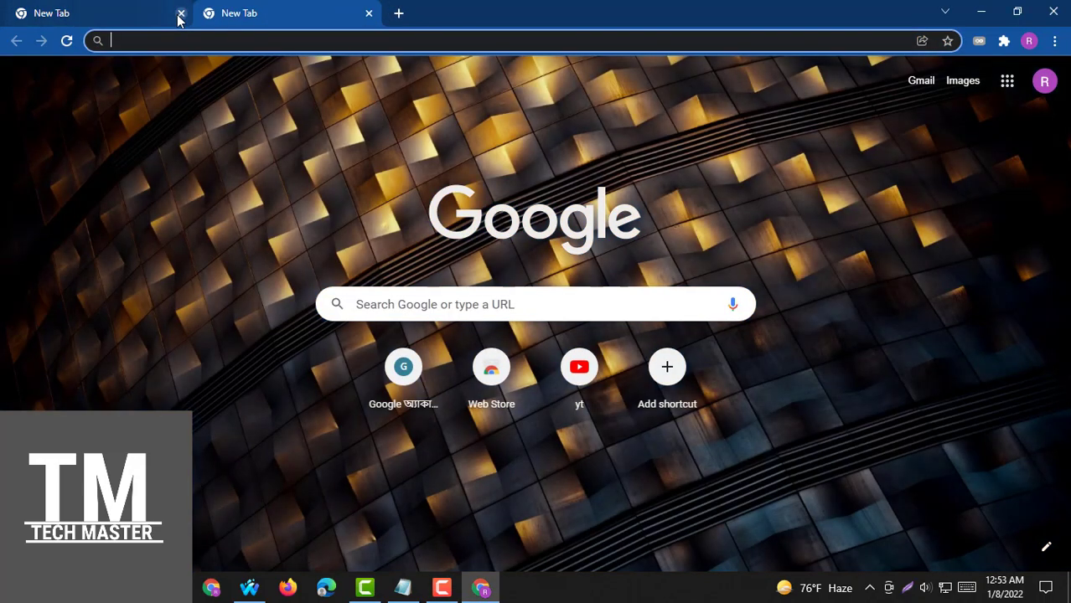
left_click(182, 14)
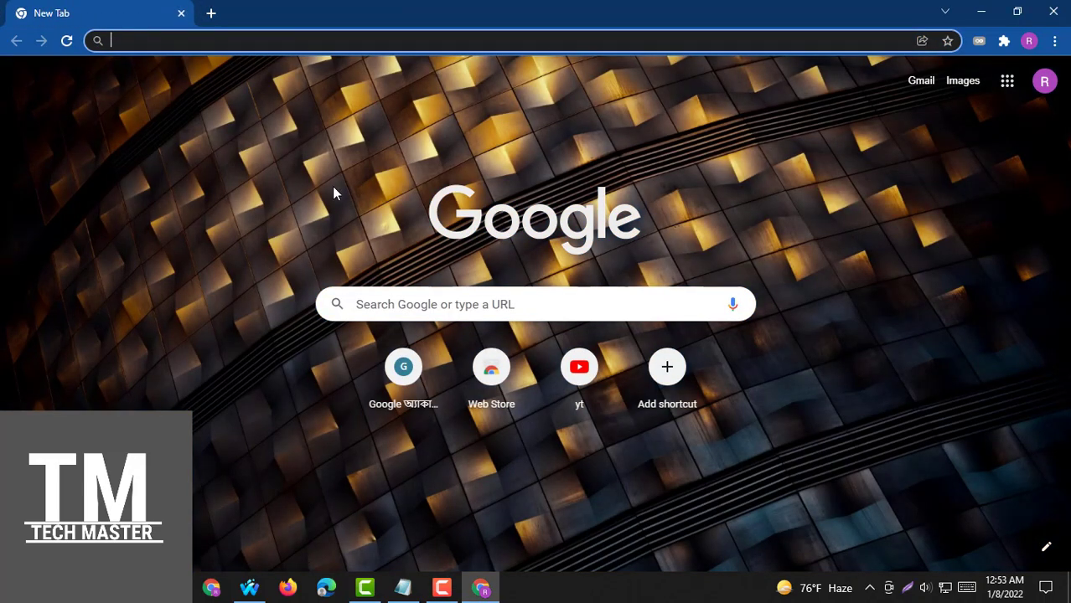
left_click(394, 307)
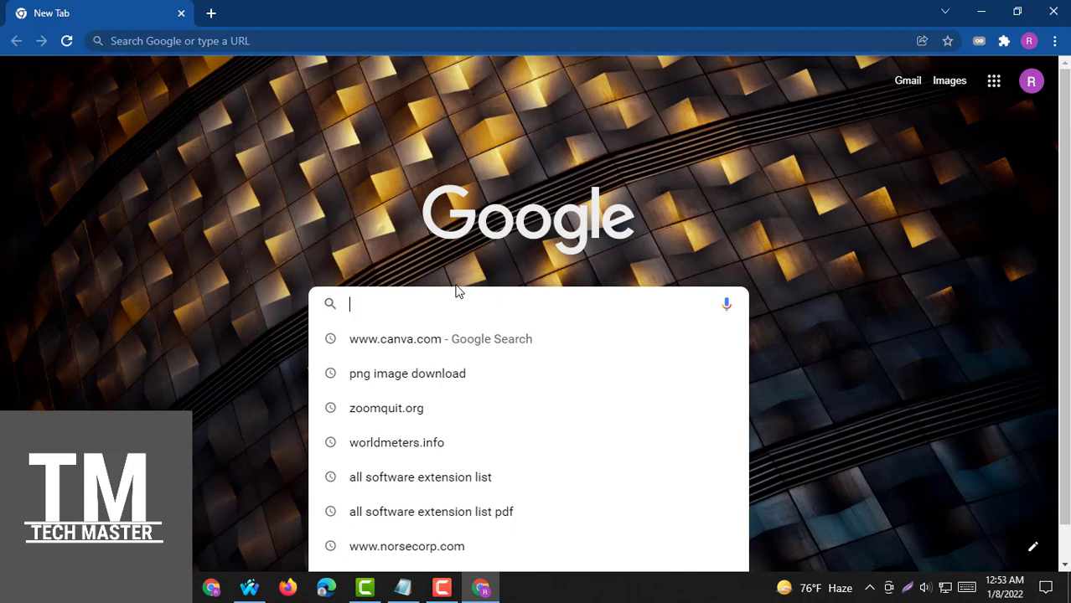
Search Google for 'image background remover' from the suggestions for 'image bac'.
type("image bac")
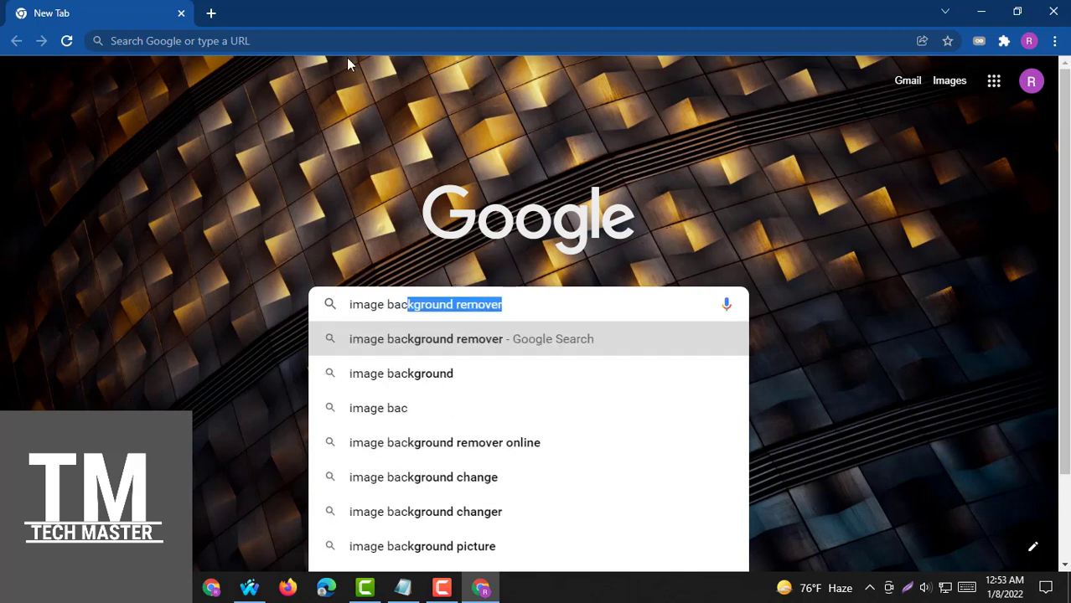
left_click(495, 343)
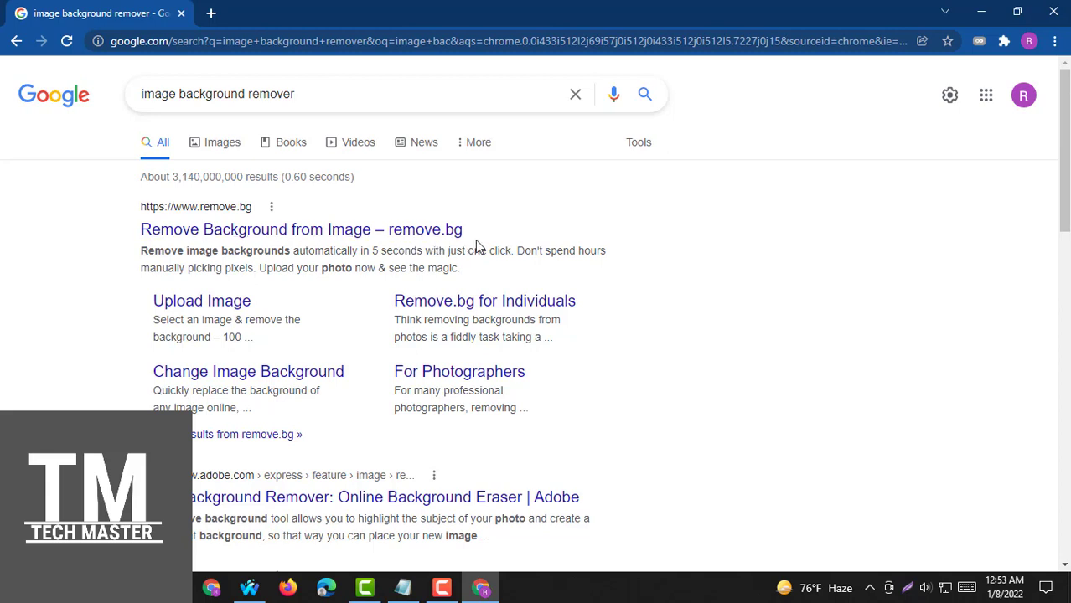
left_click(445, 592)
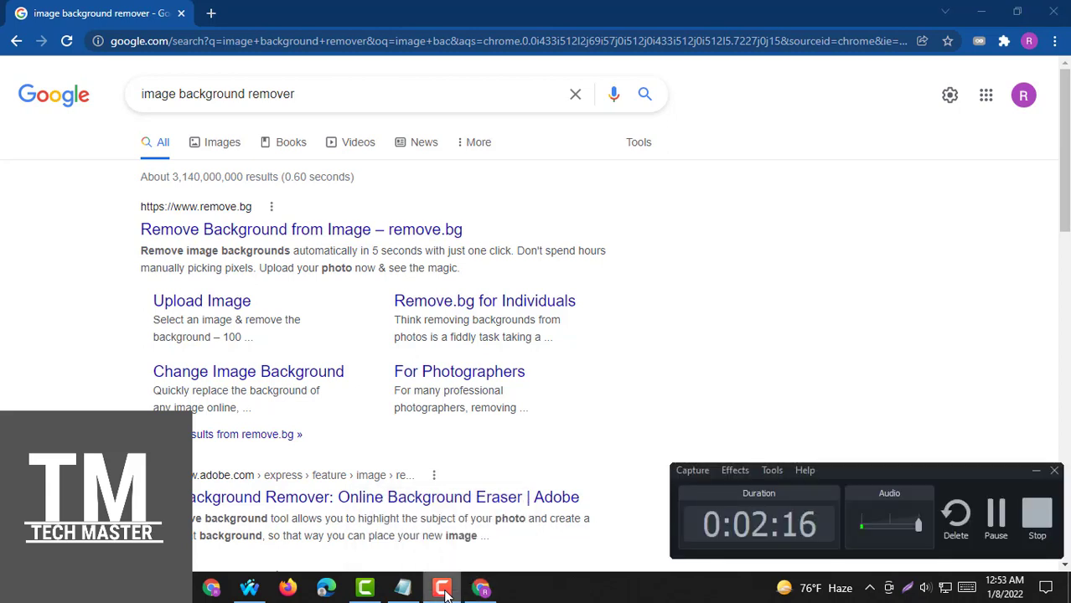
left_click(445, 592)
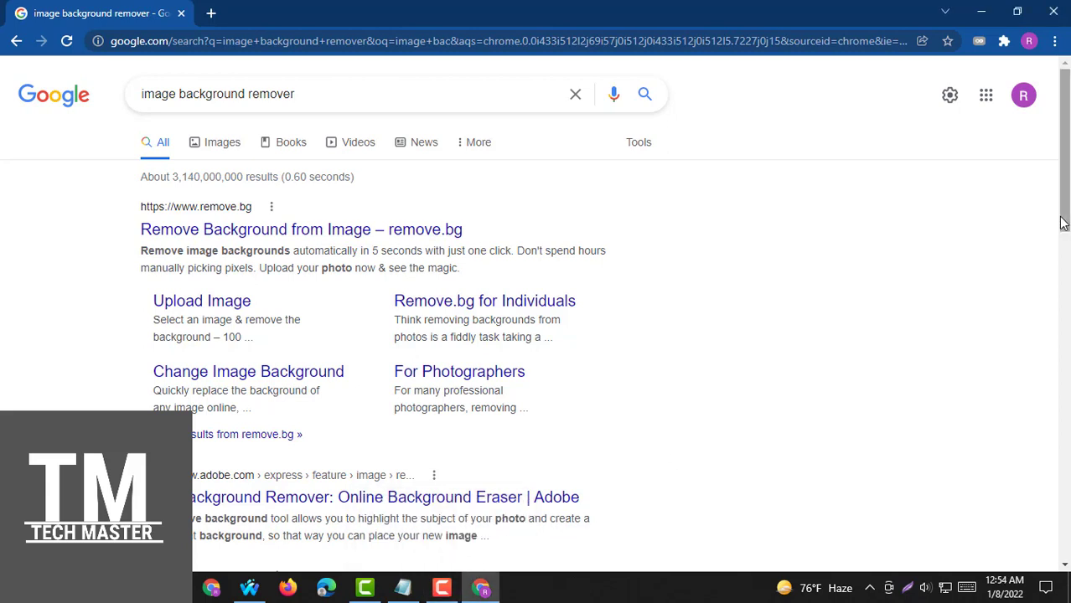
left_click_drag(1066, 217, 1064, 253)
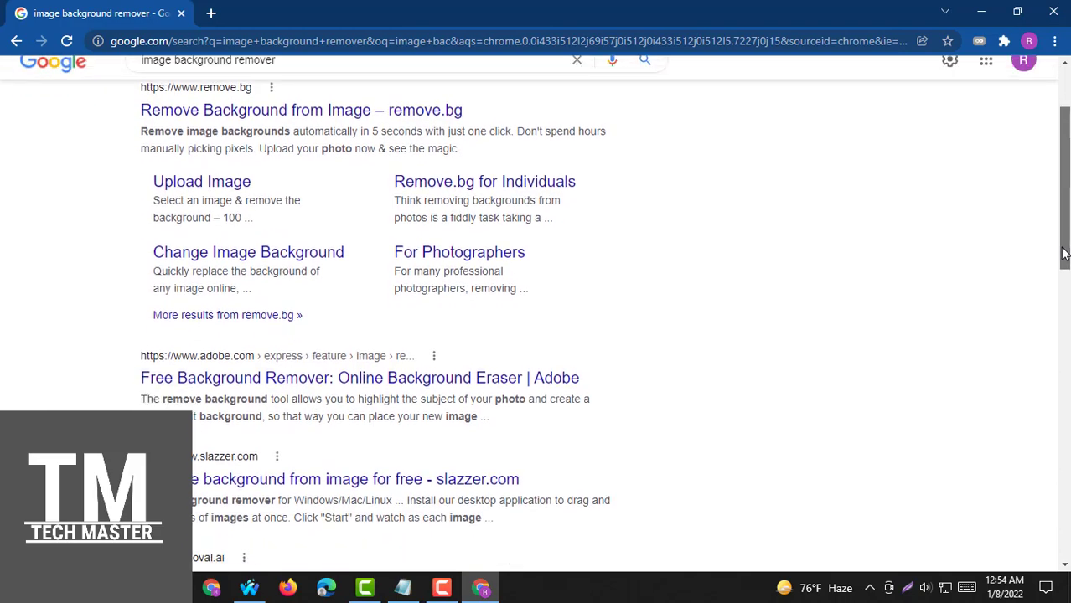
left_click_drag(1065, 254, 1056, 314)
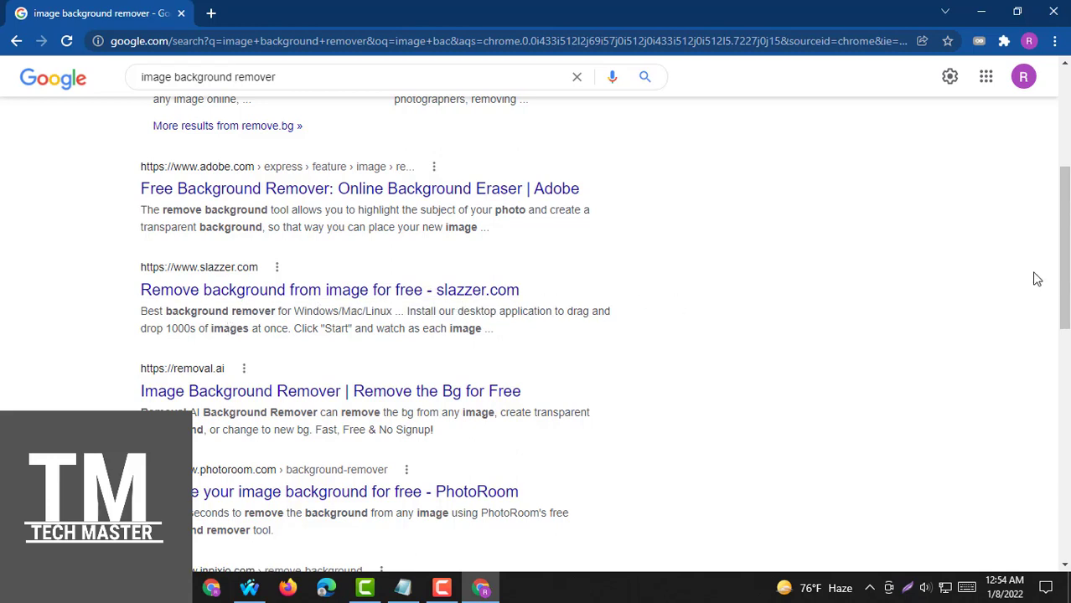
left_click_drag(1066, 265, 1065, 315)
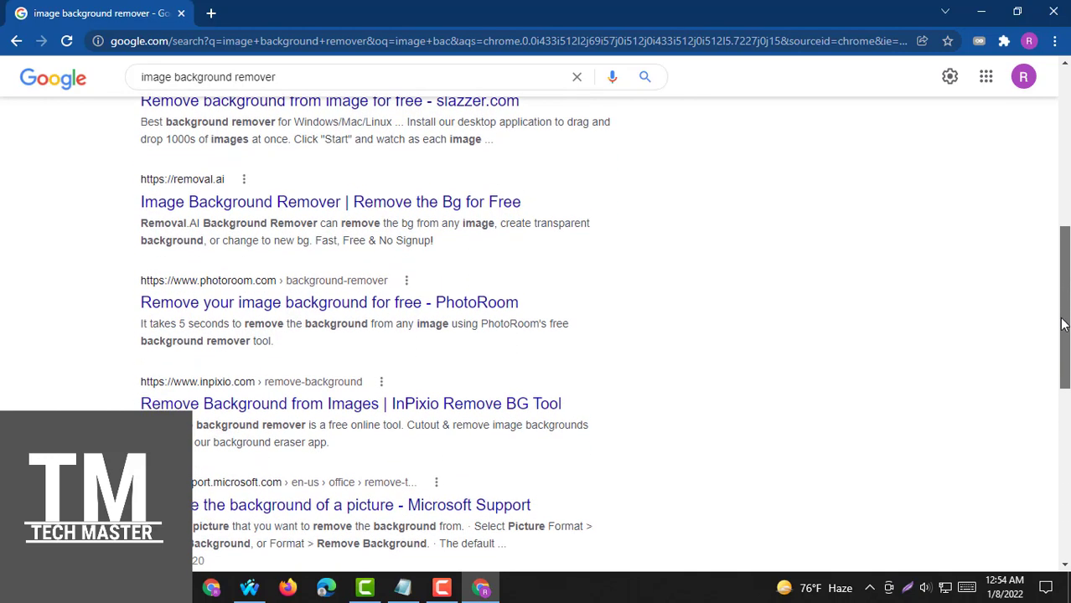
left_click_drag(1064, 314, 1065, 325)
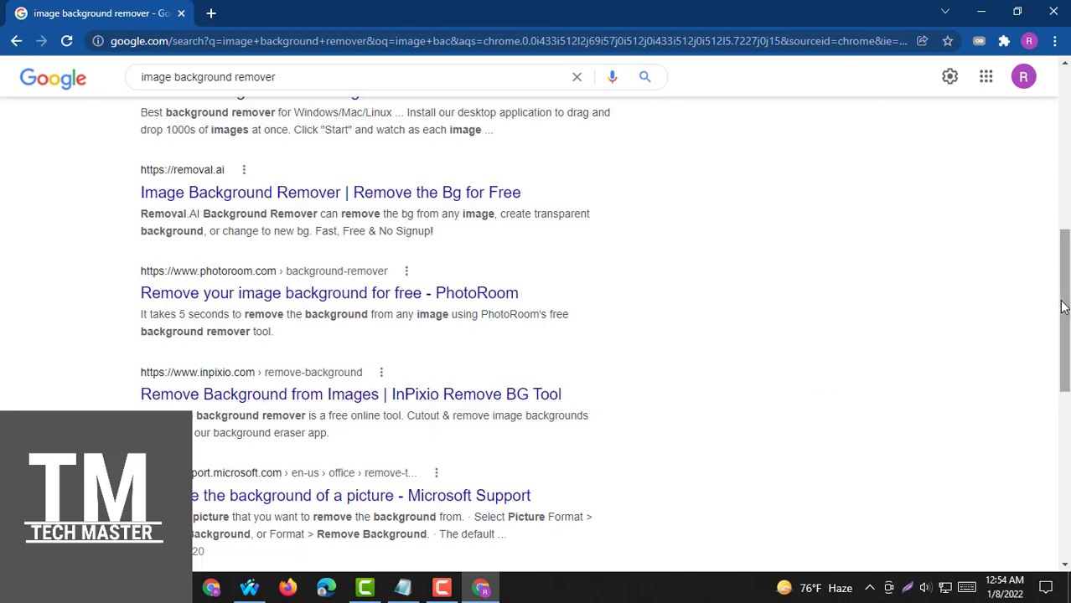
left_click_drag(1060, 306, 1044, 415)
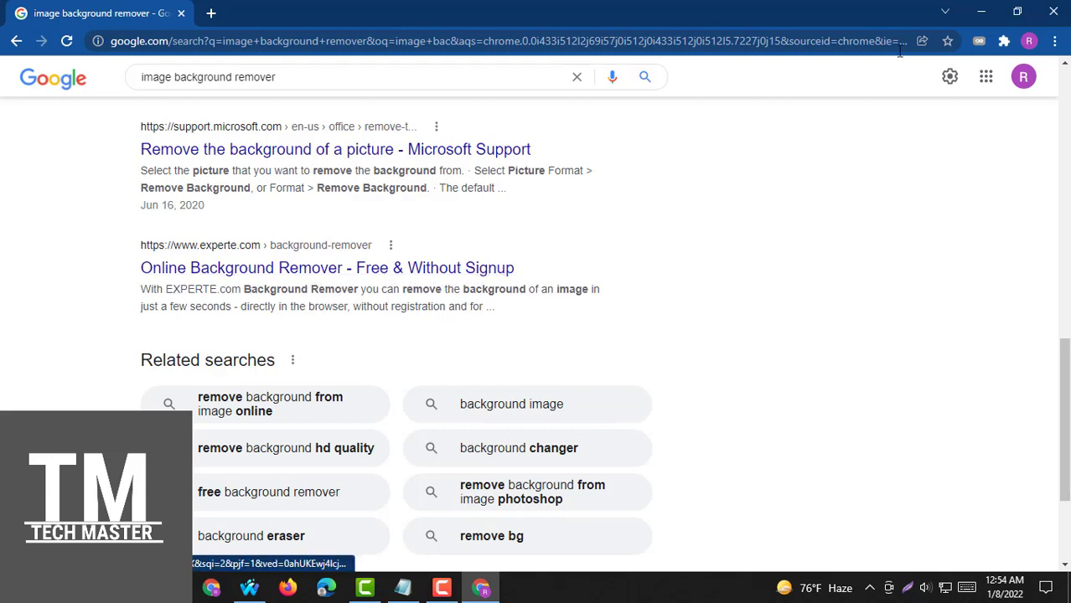
left_click_drag(1066, 369, 1066, 442)
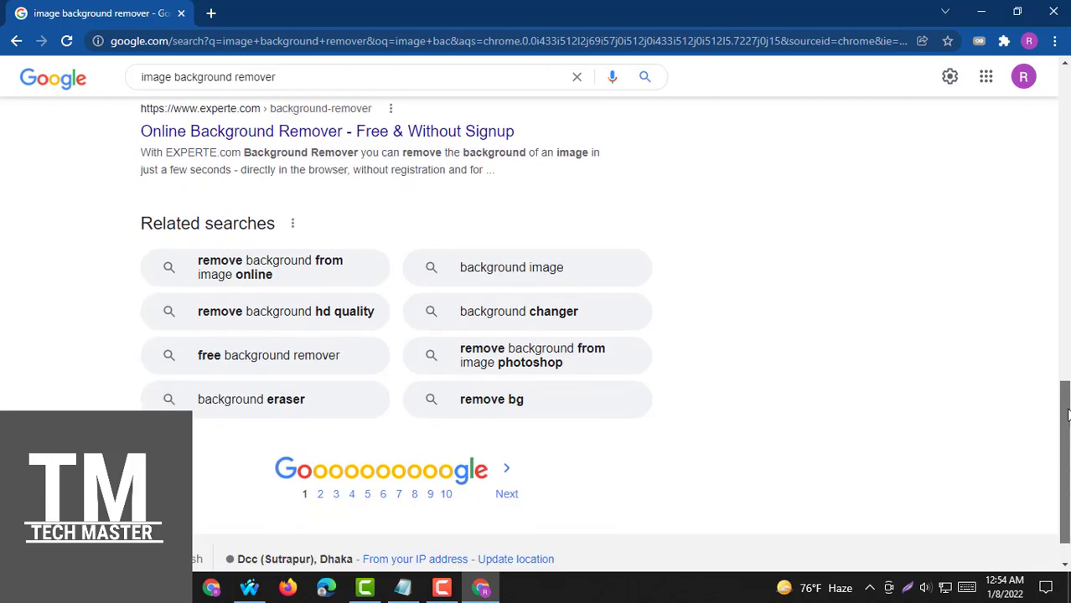
left_click_drag(1066, 419, 1039, 92)
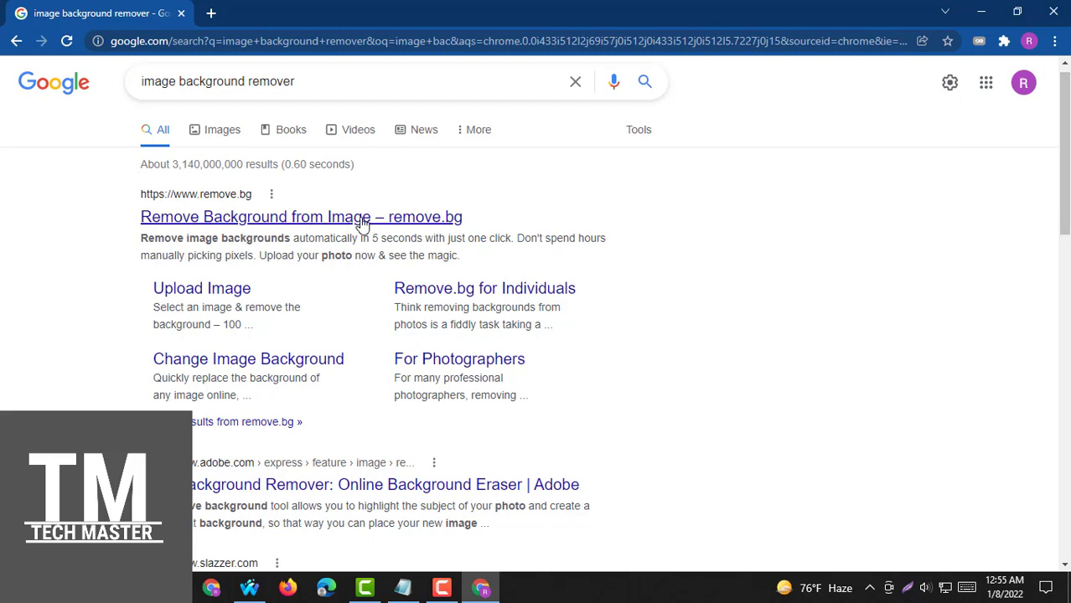
Open remove.bg from the search results and go to its Tools & API page.
left_click(420, 228)
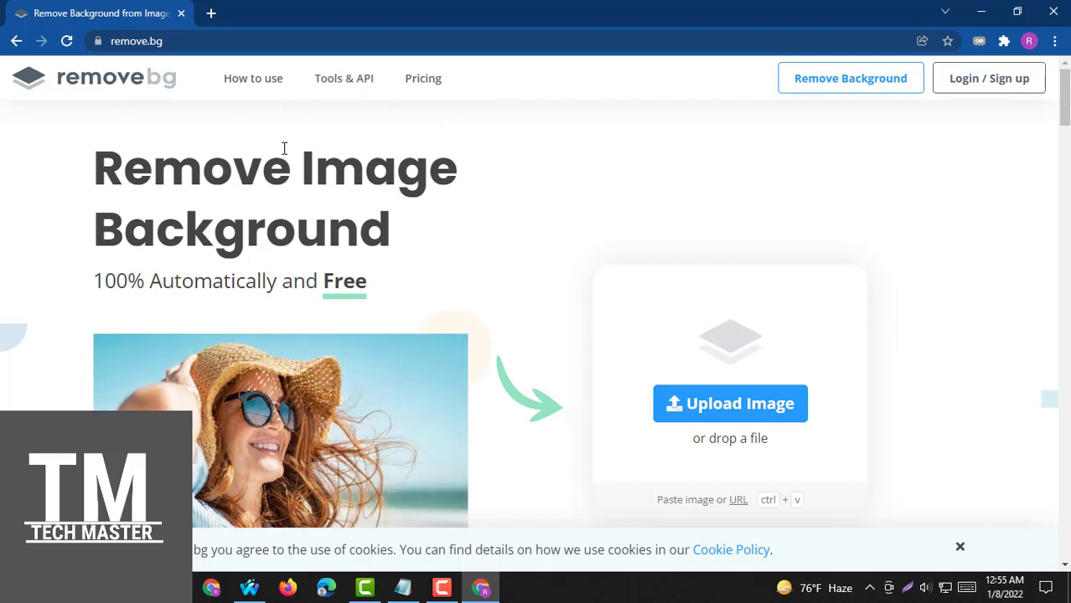
mouse_move(260, 86)
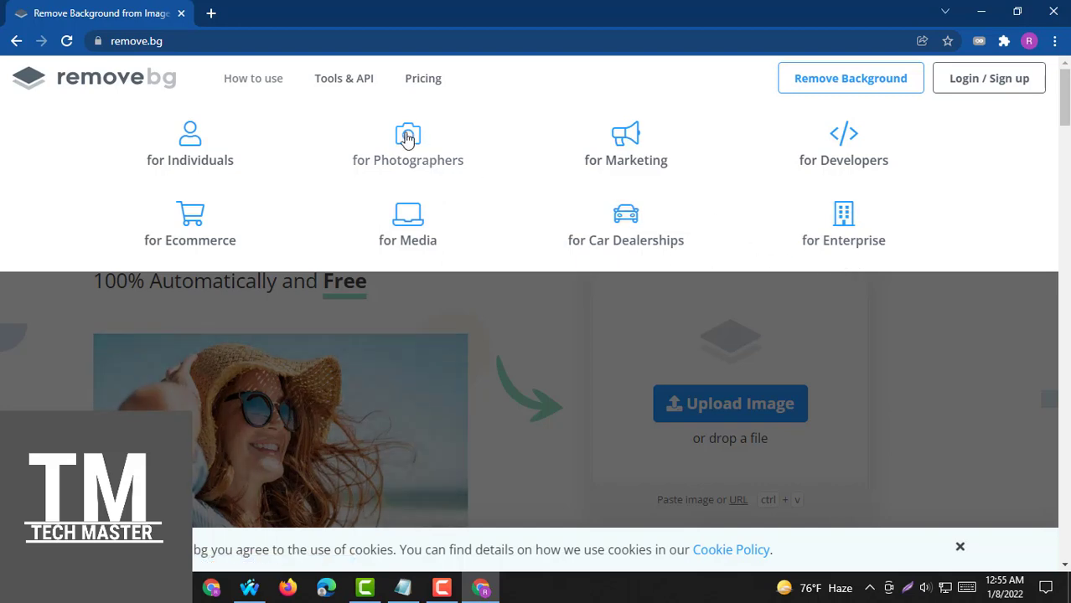
left_click(352, 80)
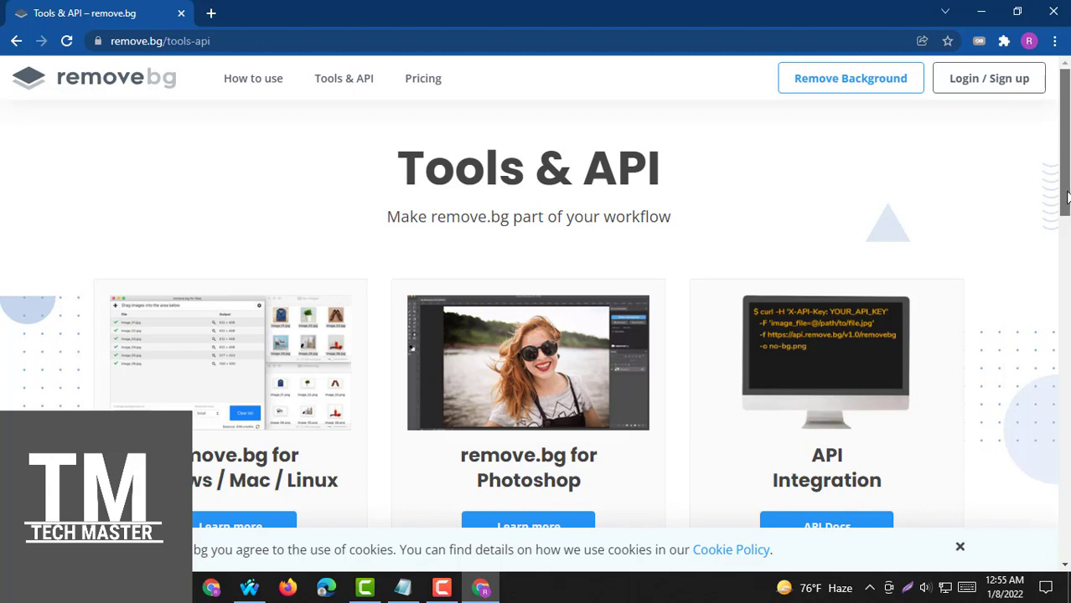
Browse down and back up the Tools & API page, then open remove.bg's Pricing page.
left_click_drag(1066, 196, 1064, 236)
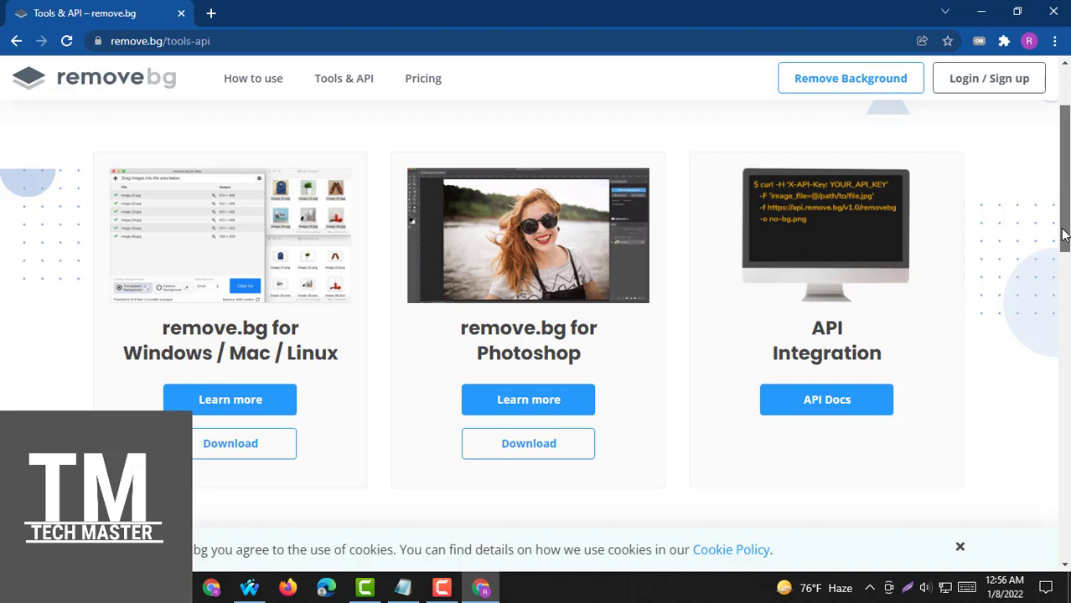
left_click_drag(1065, 235, 1065, 456)
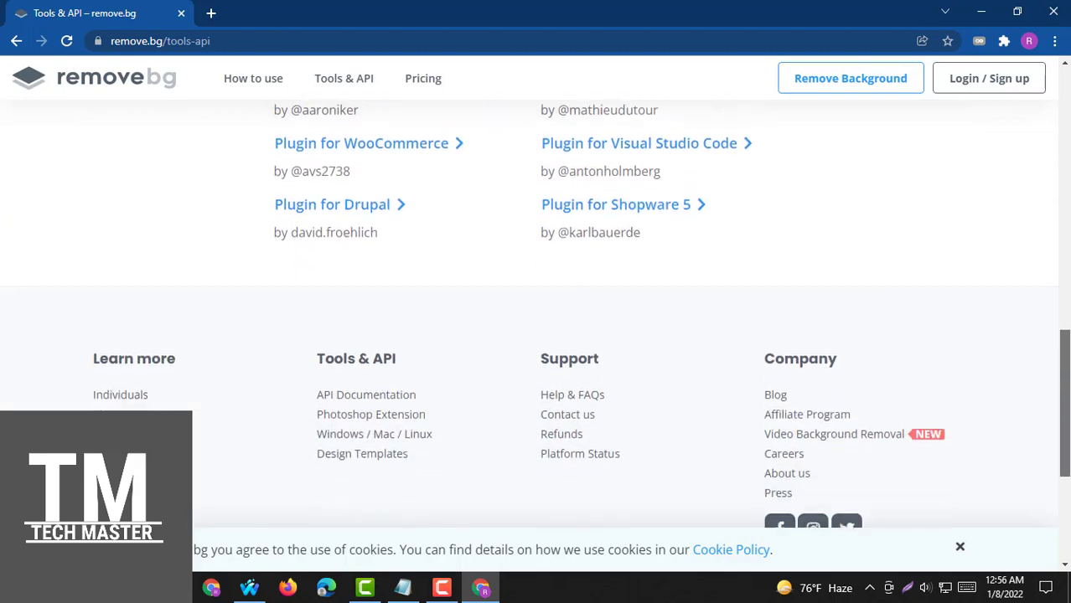
scroll(536, 335, "down", 3)
left_click_drag(1066, 543, 1068, 476)
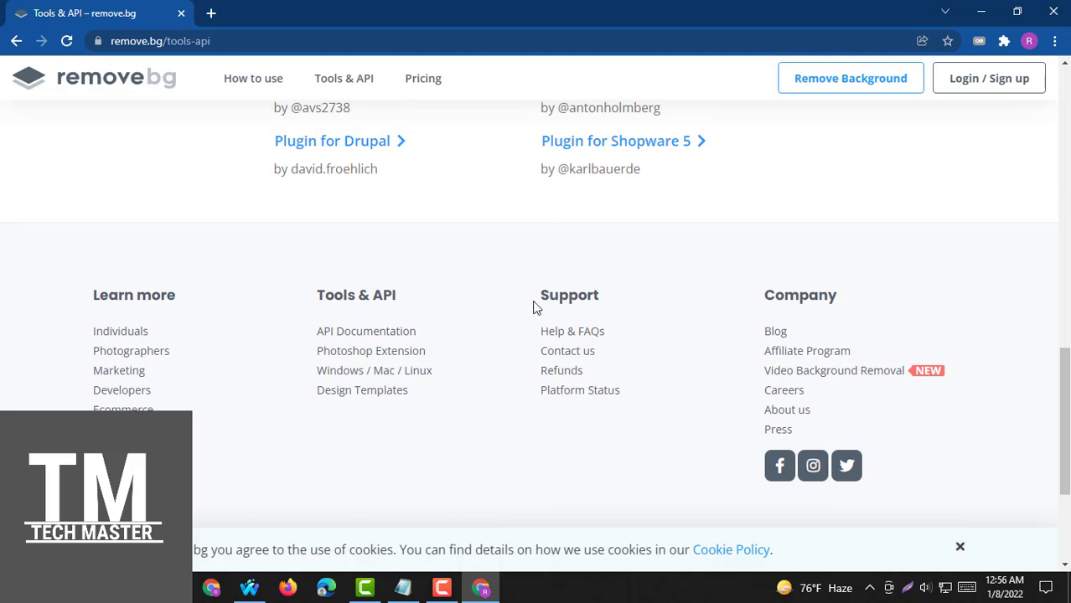
left_click_drag(1067, 405, 1039, 260)
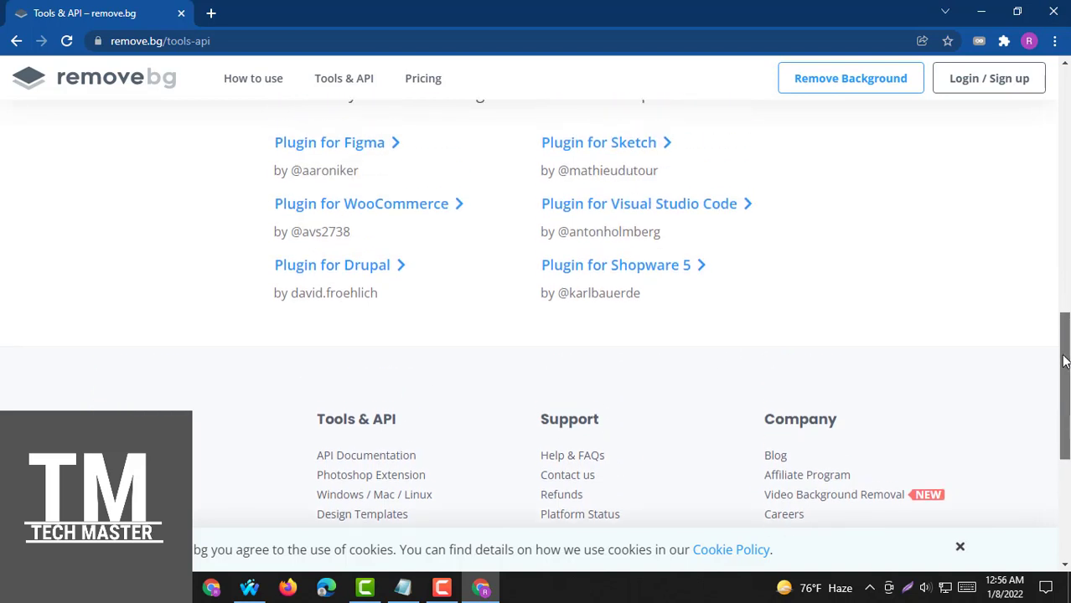
scroll(1037, 234, "up", 5)
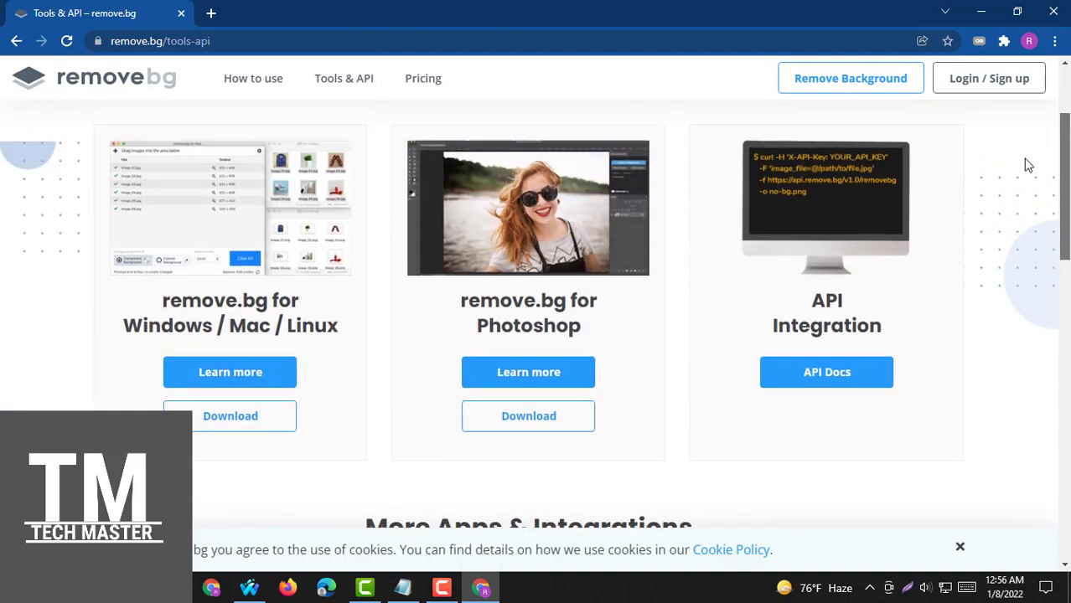
scroll(1029, 159, "up", 5)
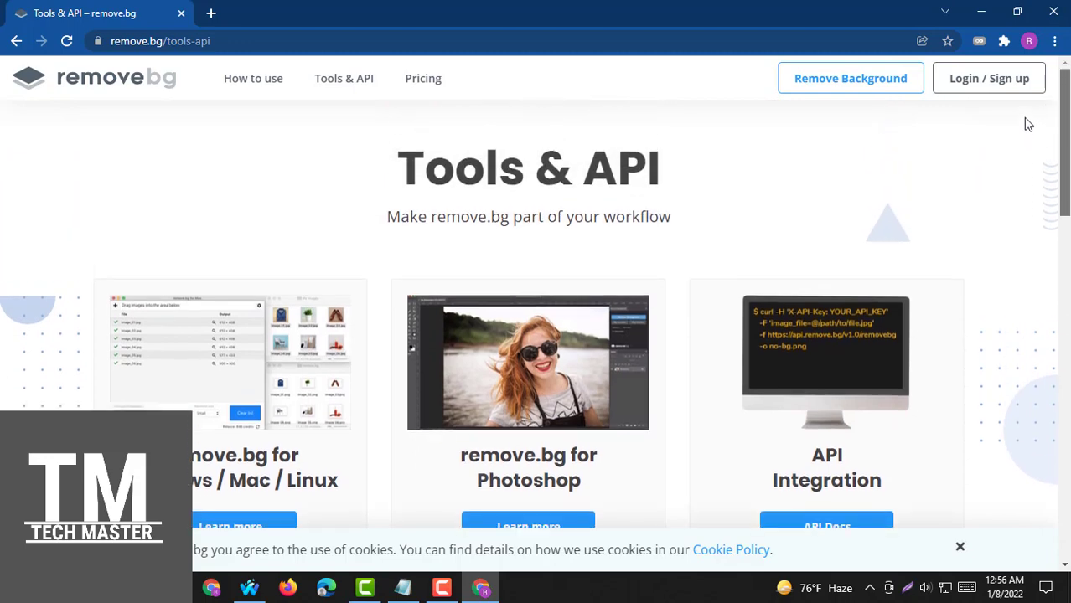
left_click(424, 82)
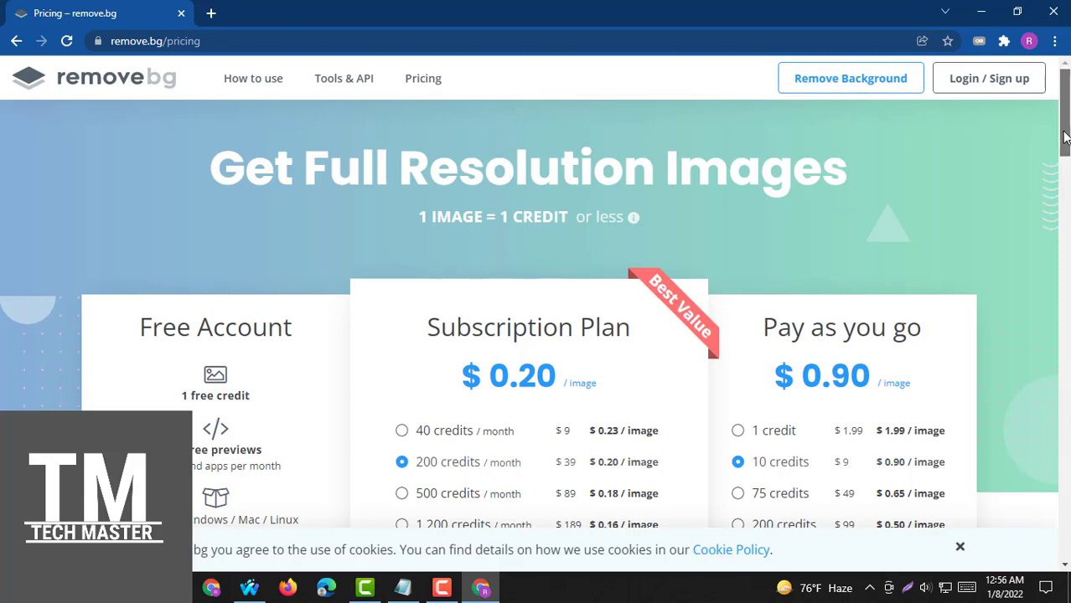
left_click_drag(1064, 137, 1064, 155)
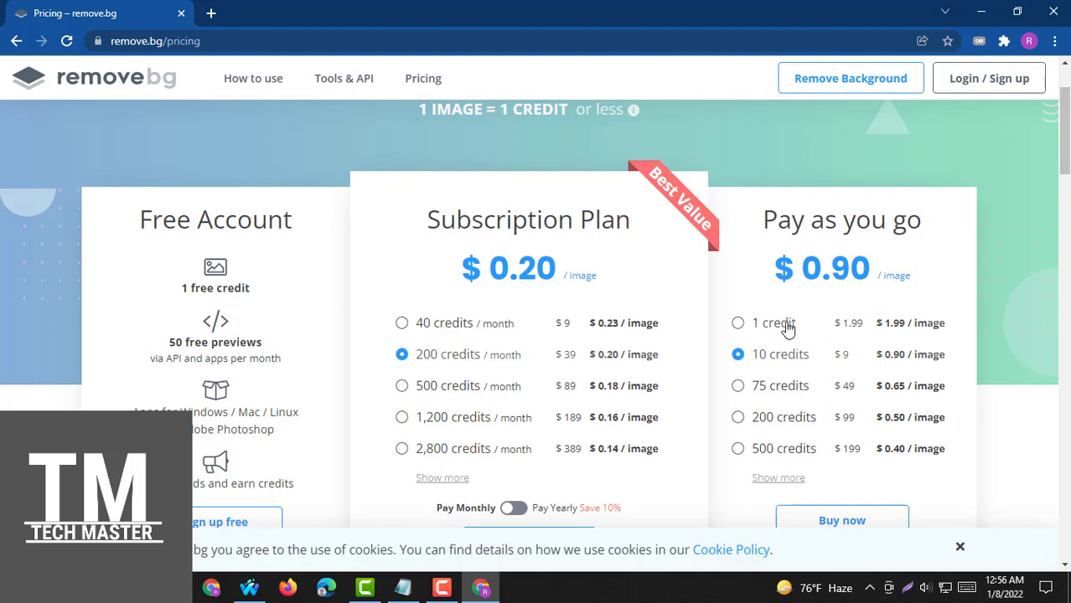
mouse_move(1065, 142)
left_mouse_down()
mouse_move(1067, 524)
mouse_move(1068, 244)
left_mouse_up()
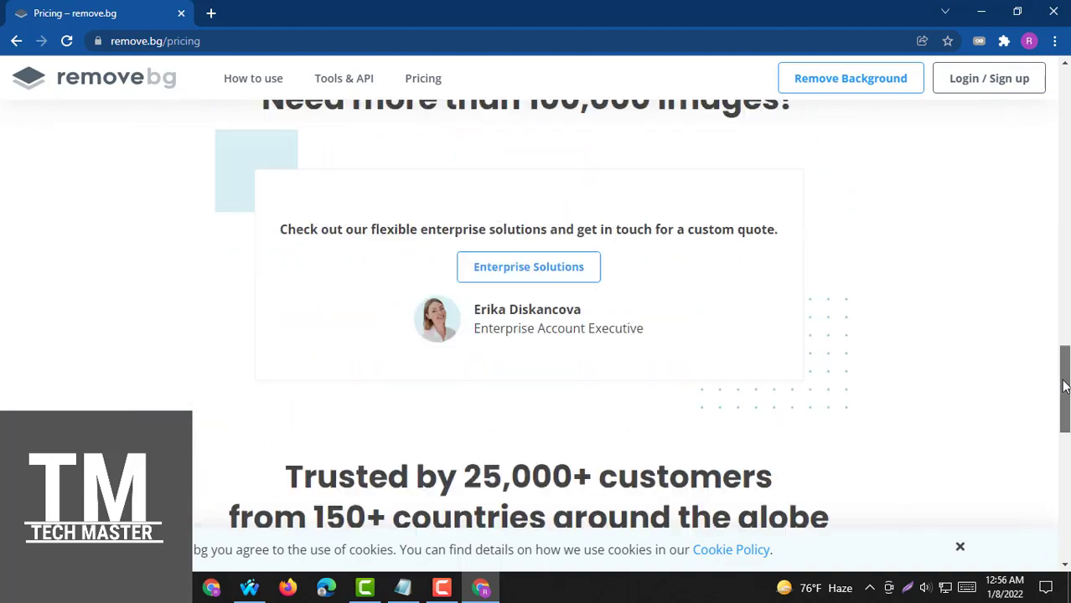
left_click_drag(1066, 322, 1058, 82)
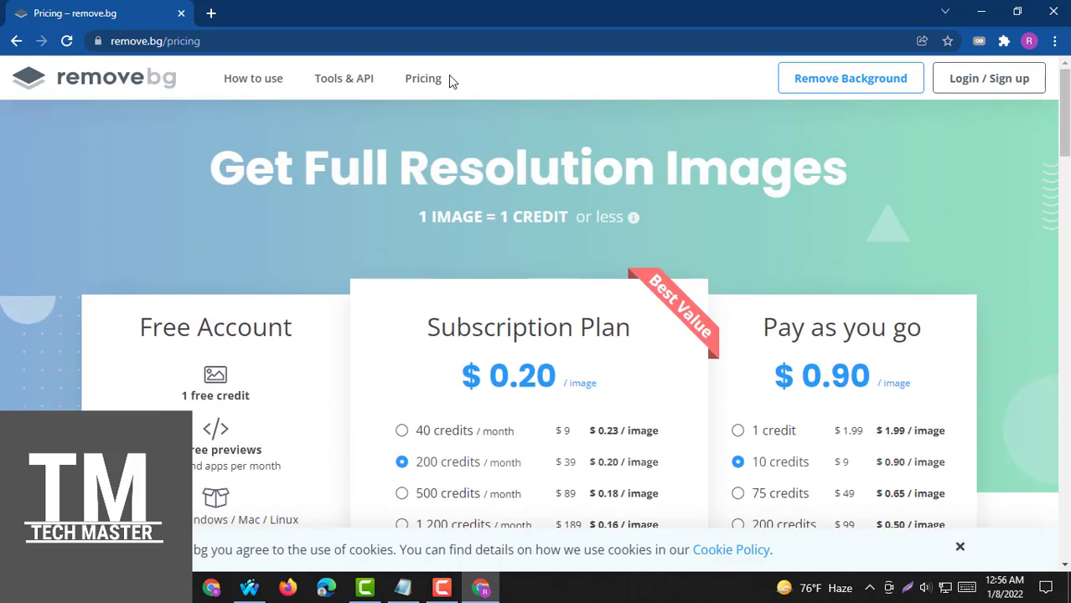
mouse_move(258, 79)
left_click(104, 86)
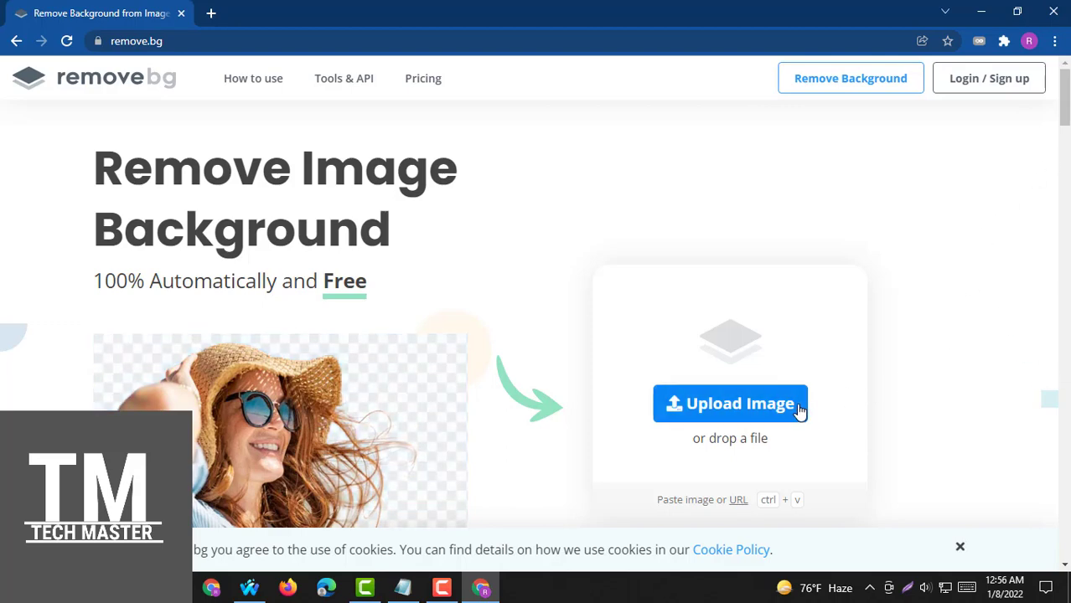
Open a new browser tab beside the remove.bg home page.
left_click(215, 17)
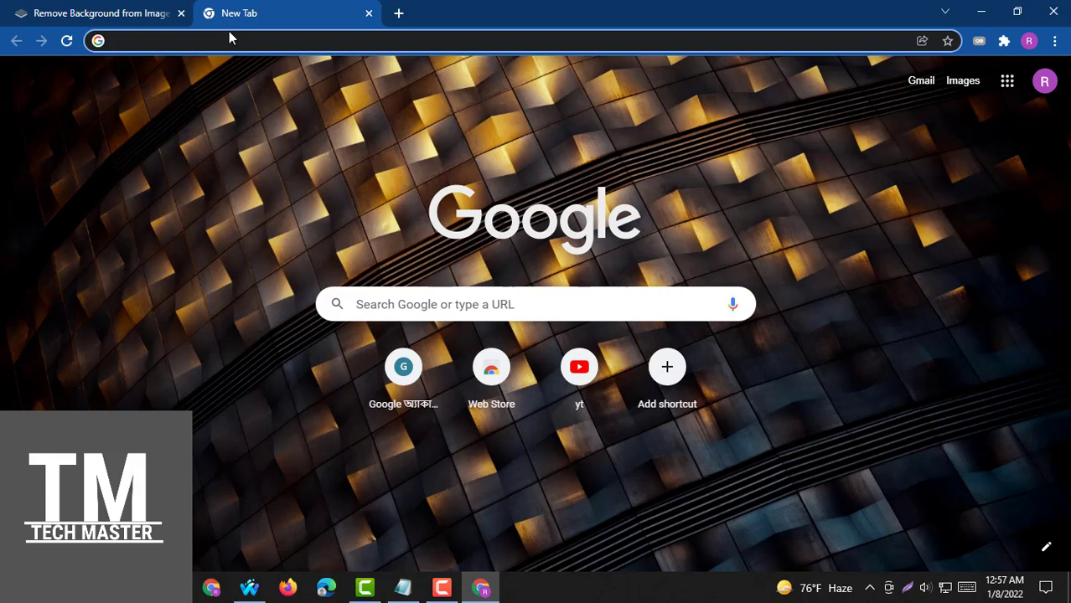
Enter 'dog hd' in the new tab's address bar without submitting it.
type("do")
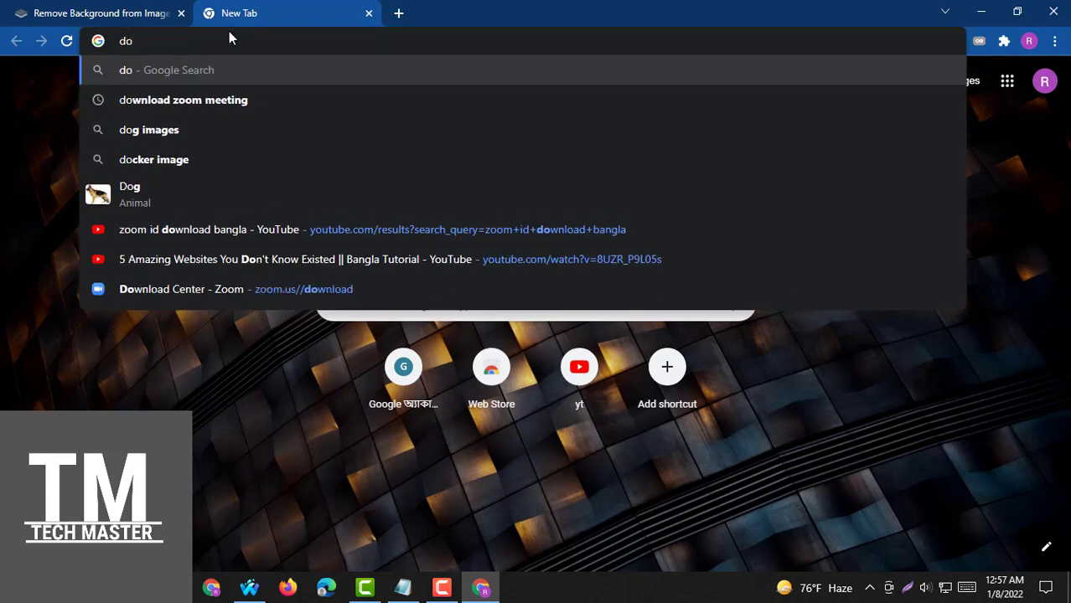
type("g")
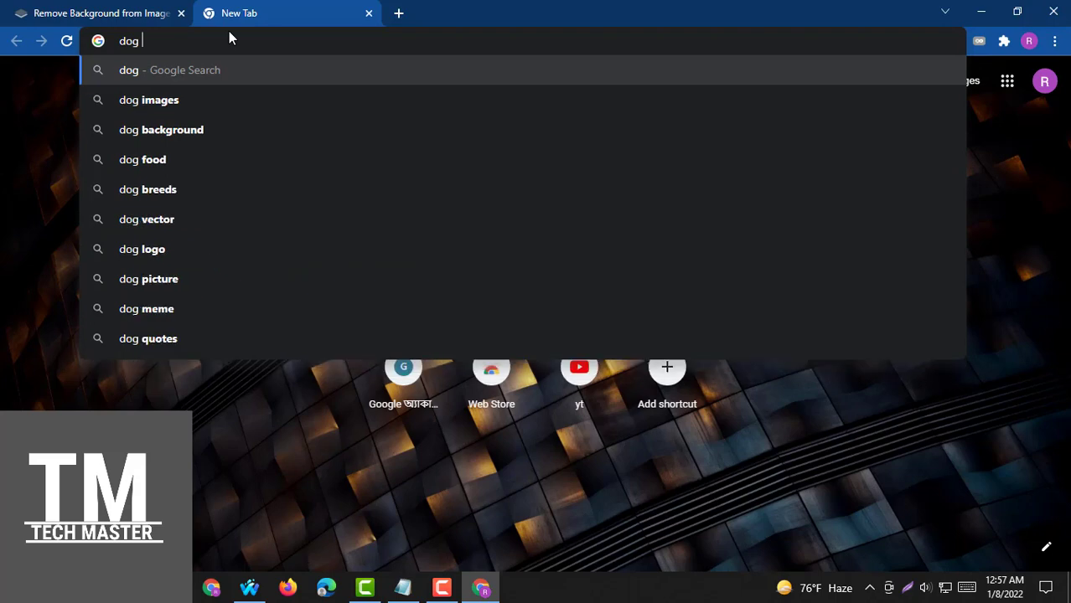
type(" hd")
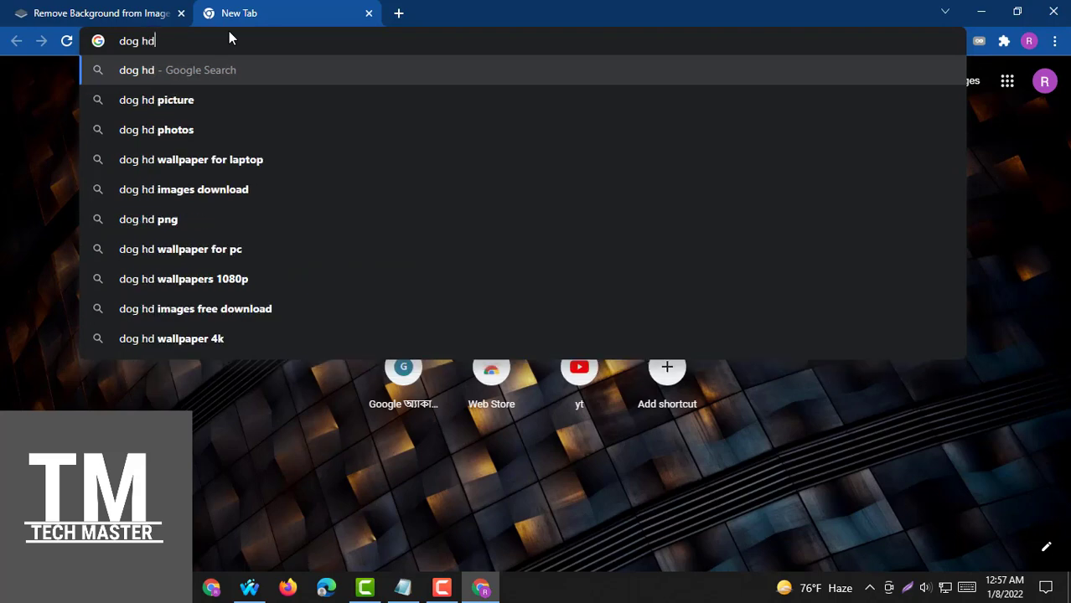
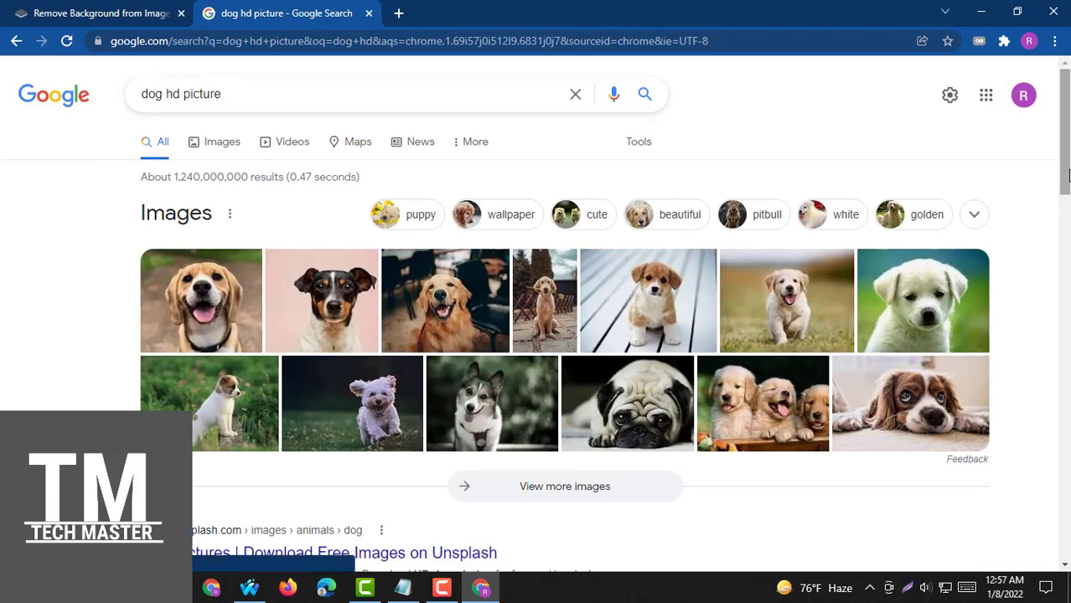
Switch the dog search to image results and open the smiling beagle photo.
scroll(1068, 196, "down", 1)
scroll(1067, 196, "down", 1)
scroll(1068, 195, "up", 2)
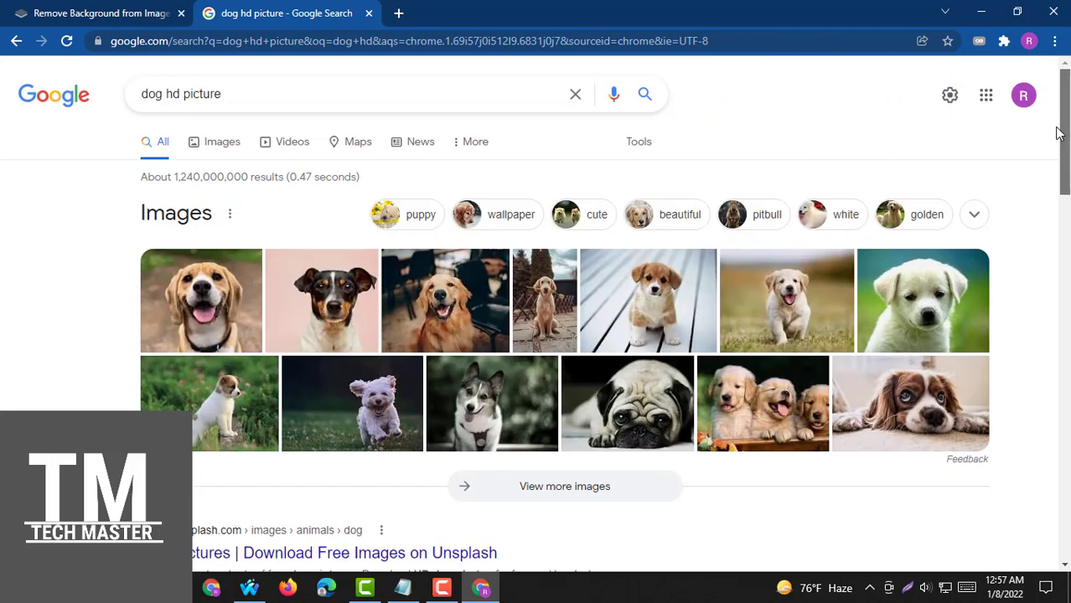
left_click(225, 148)
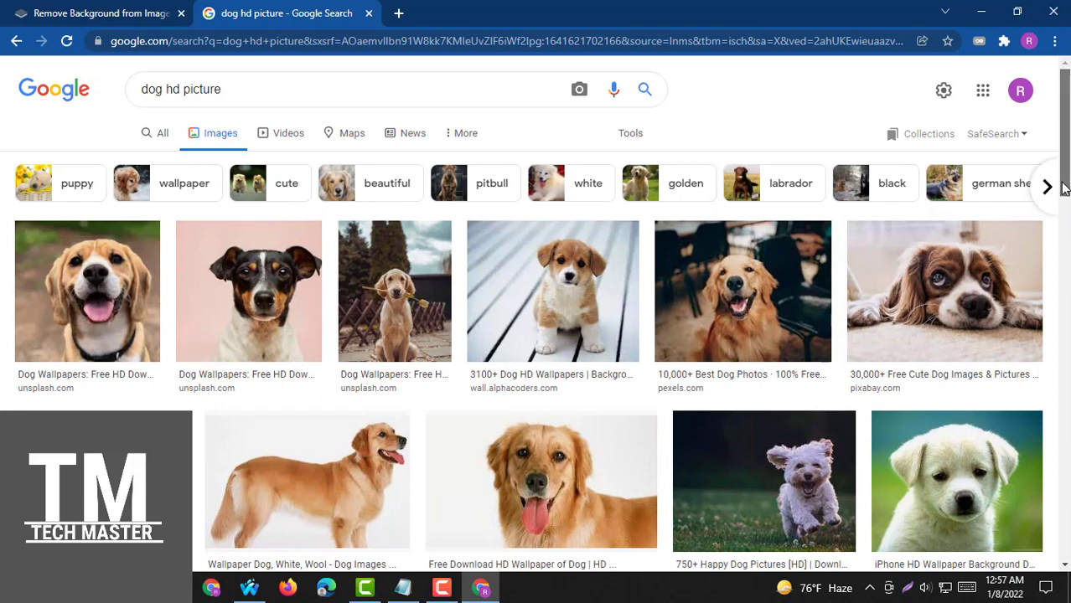
scroll(382, 281, "down", 1)
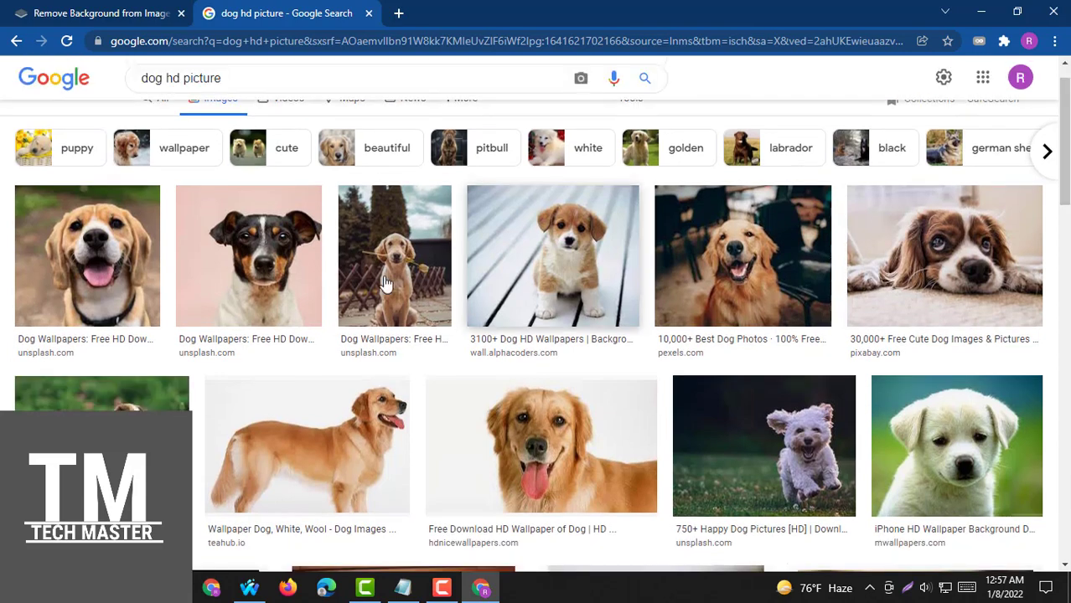
left_click(96, 250)
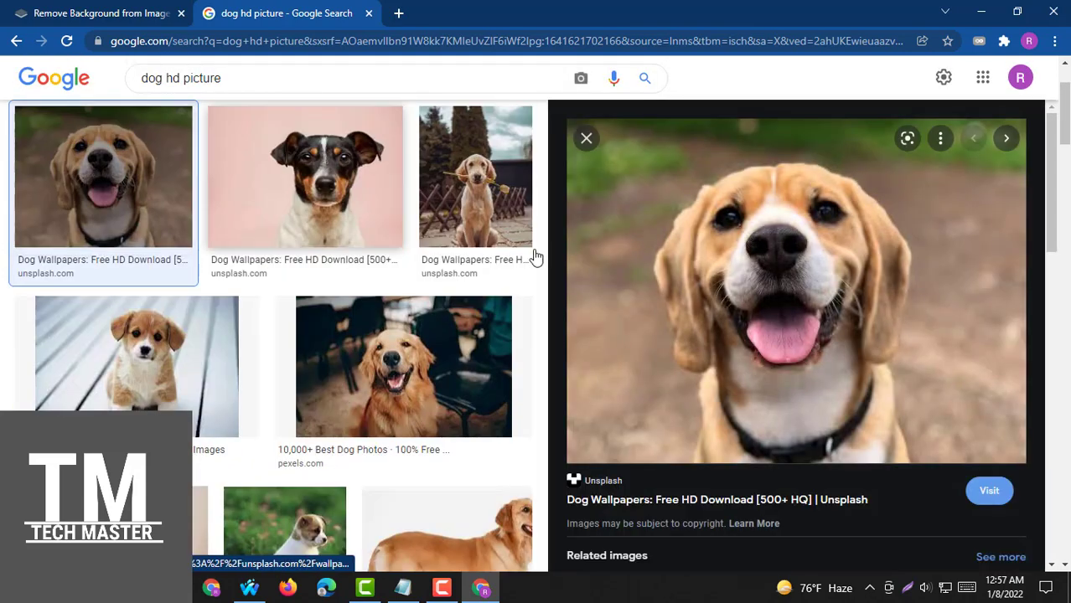
Save the beagle photo to the Desktop as a JPEG.
right_click(738, 278)
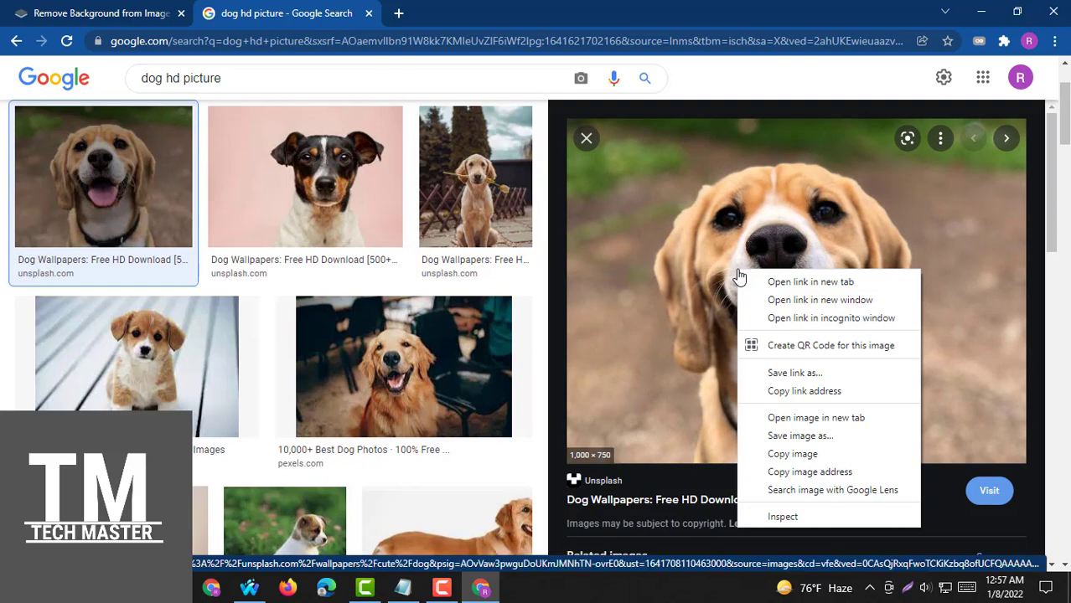
left_click(794, 438)
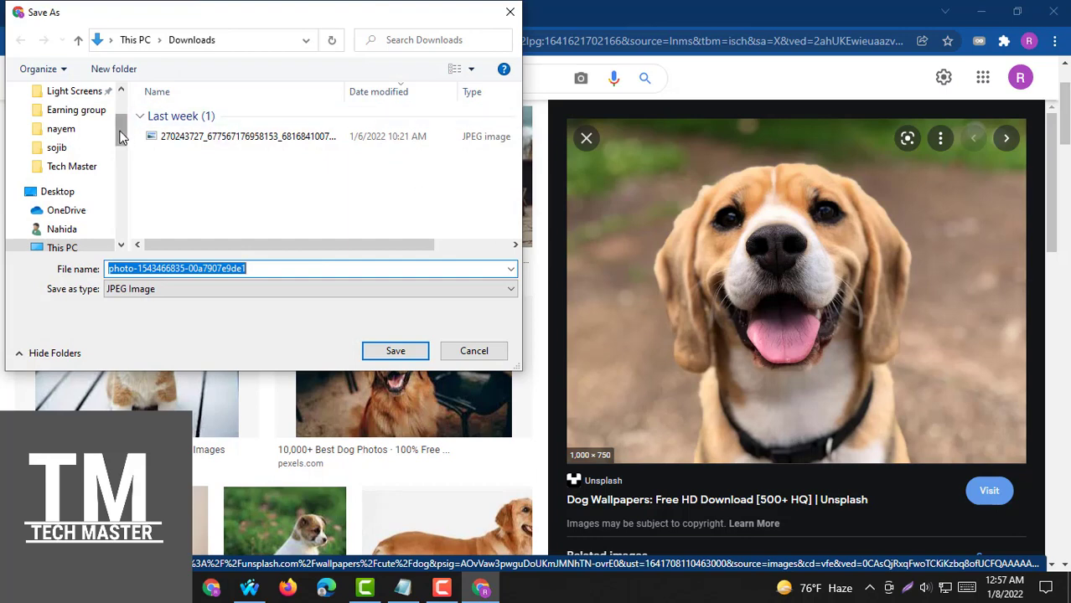
left_click_drag(119, 136, 121, 95)
left_click(53, 119)
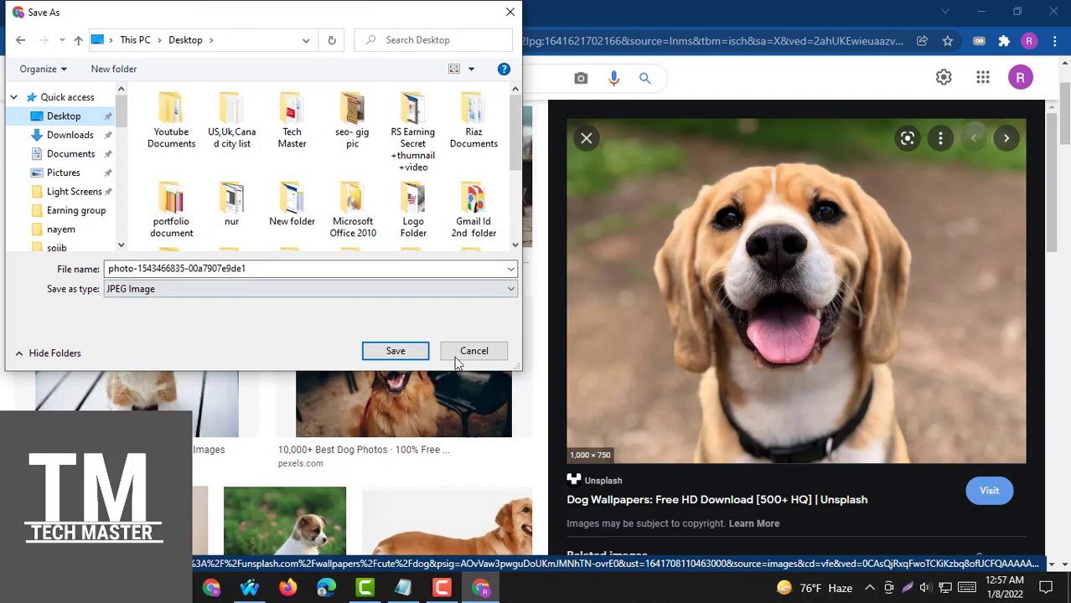
left_click(399, 352)
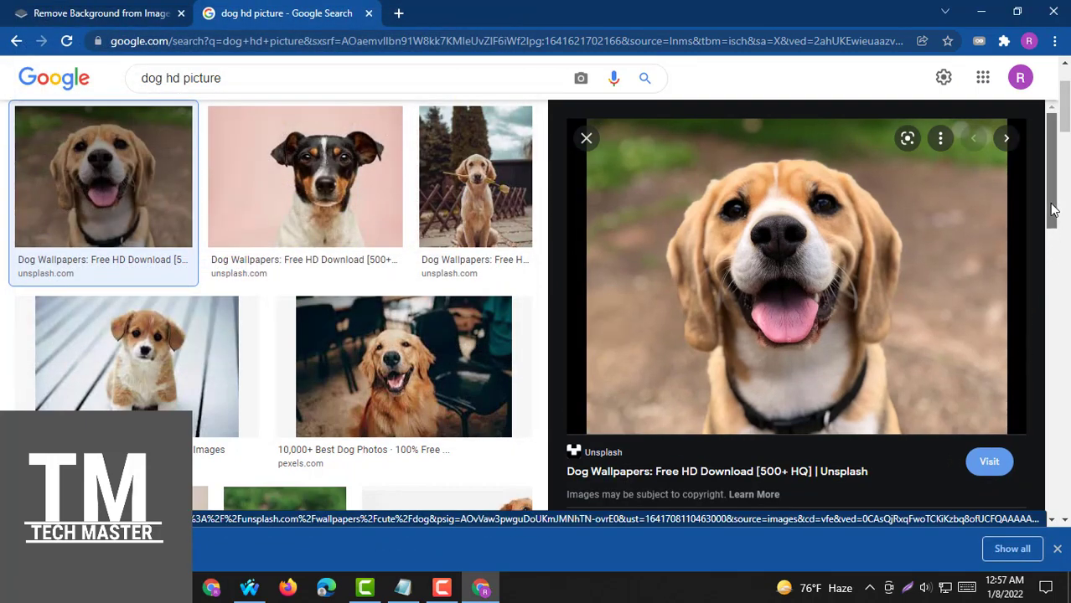
left_click_drag(1054, 215, 1056, 307)
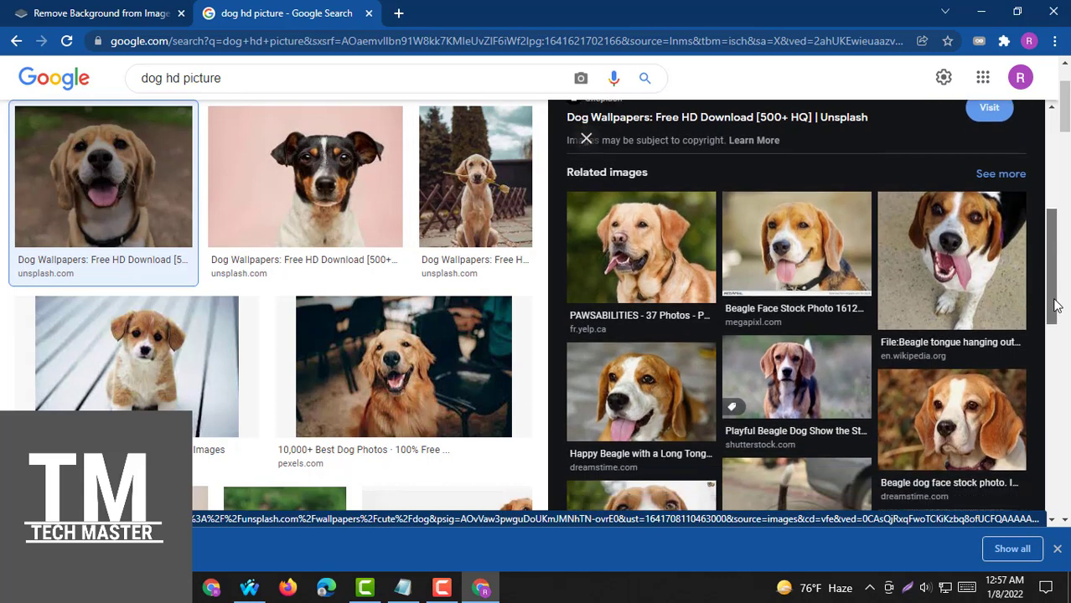
mouse_move(1056, 306)
left_mouse_down()
mouse_move(1050, 474)
mouse_move(1049, 237)
left_mouse_up()
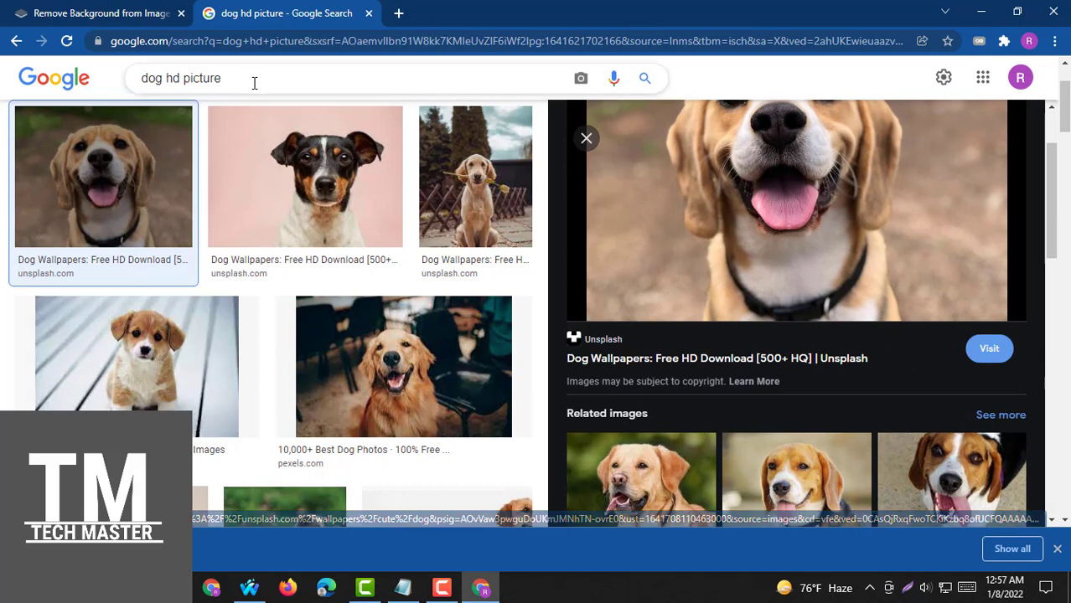
Change the search from 'dog hd picture' to 'women hd picture'.
double_click(144, 77)
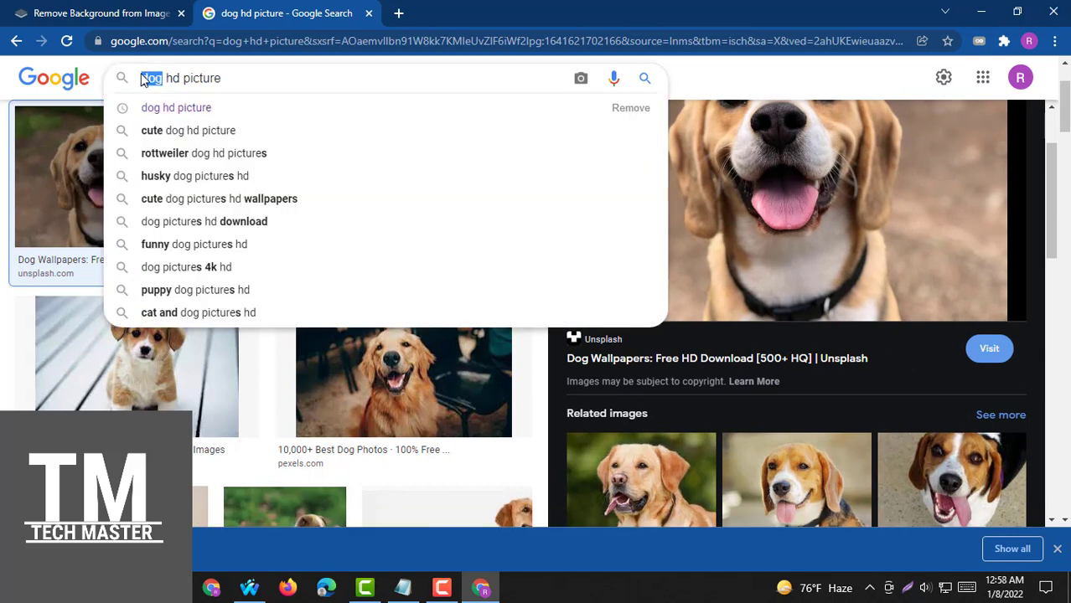
type("women")
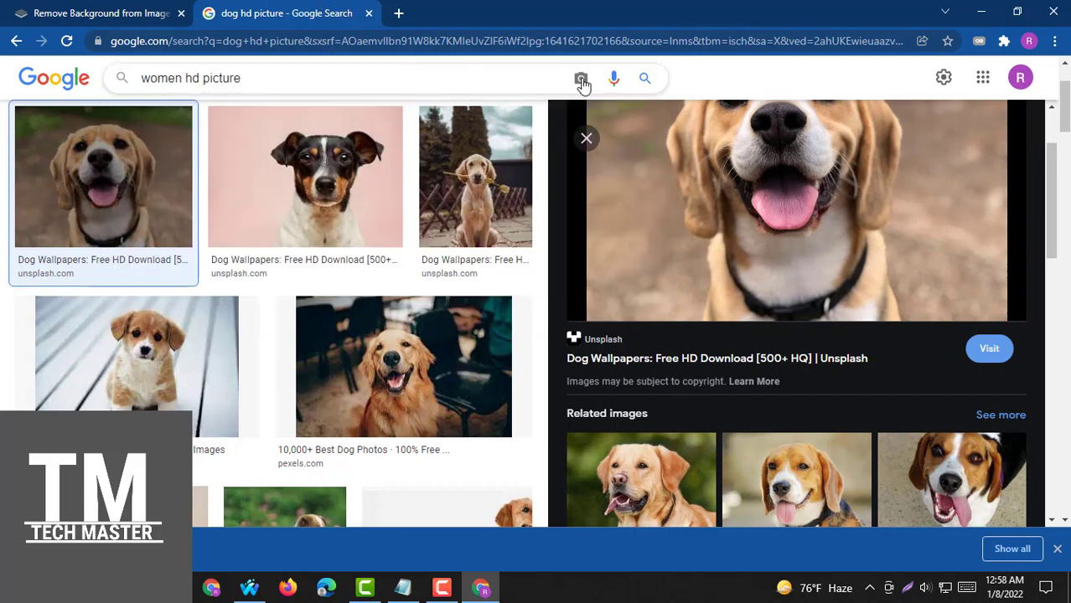
left_click(651, 84)
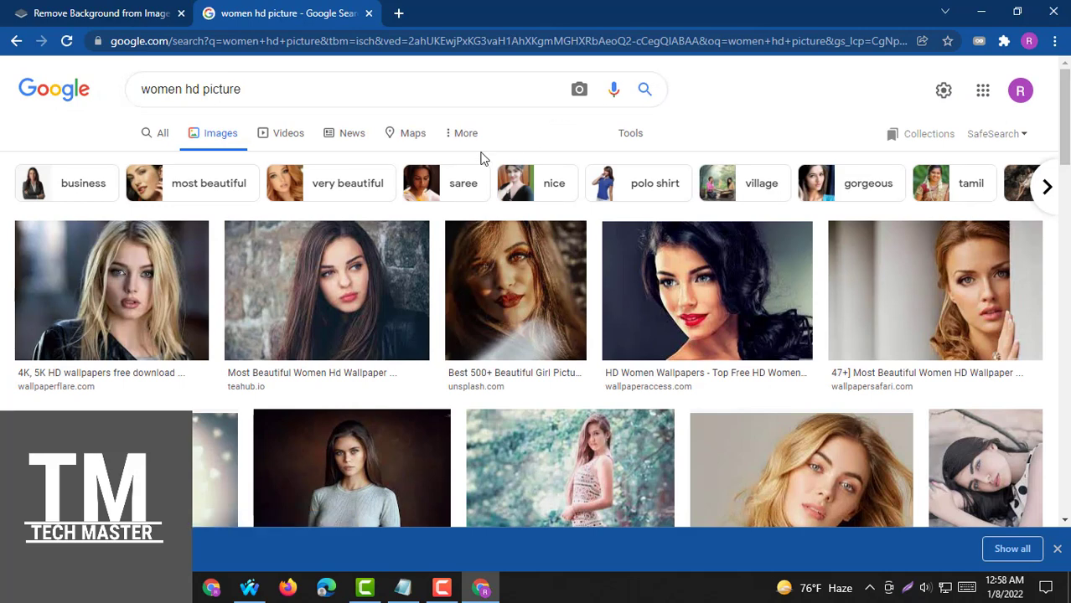
left_click_drag(1060, 138, 1066, 145)
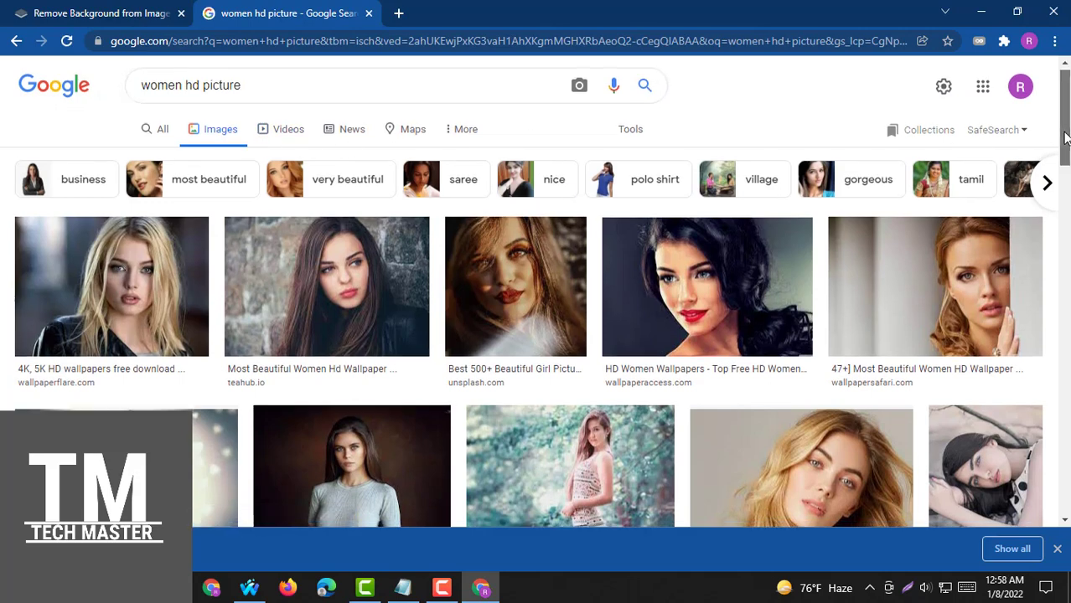
left_click_drag(1066, 145, 1059, 336)
Save the photo of the woman in a blue hood to the Desktop.
left_click(331, 231)
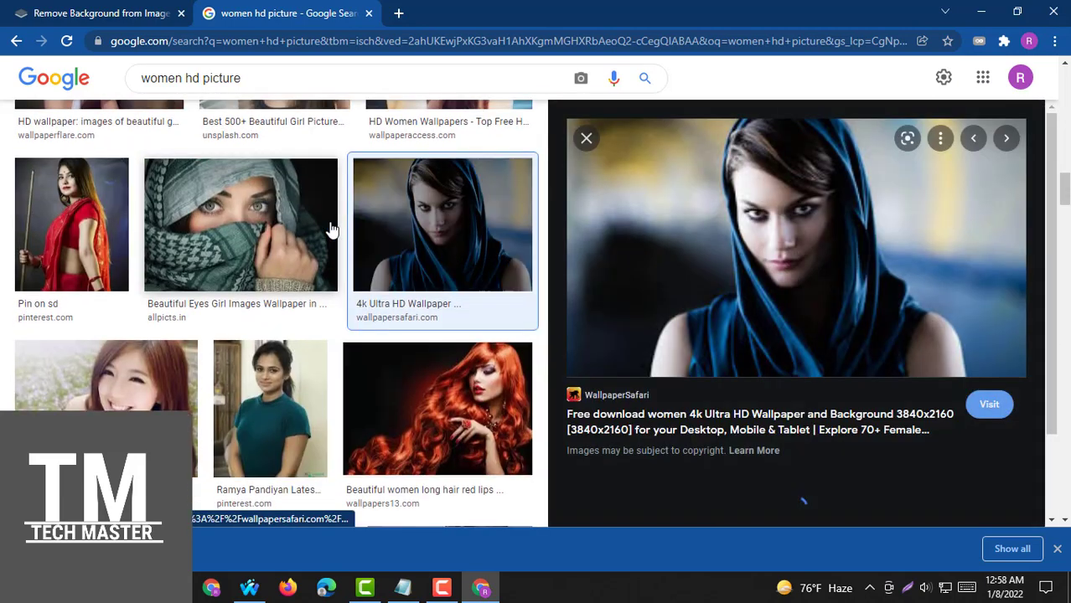
right_click(721, 222)
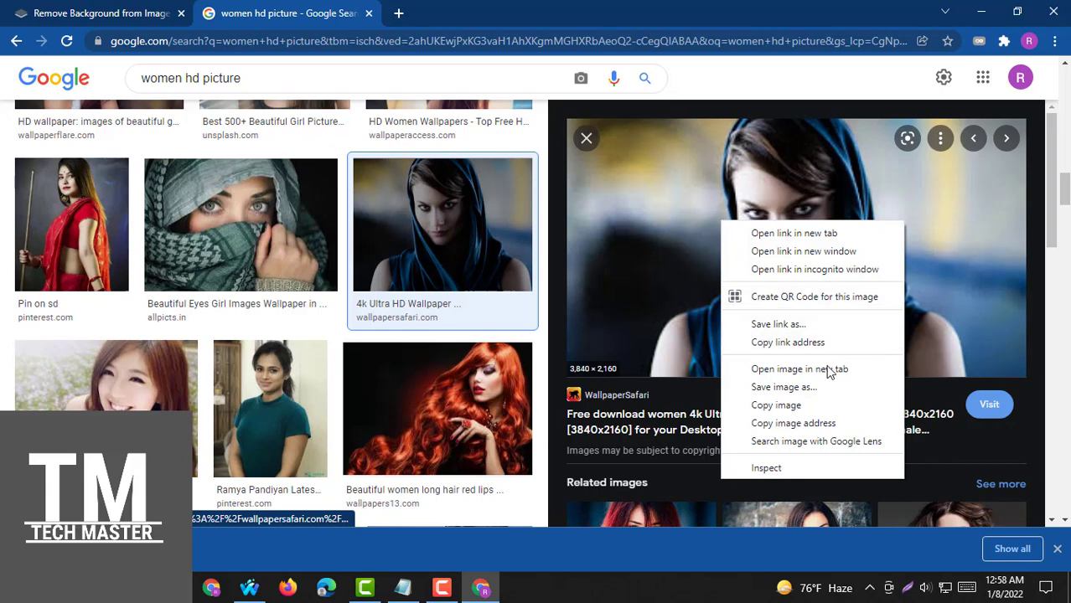
left_click(778, 388)
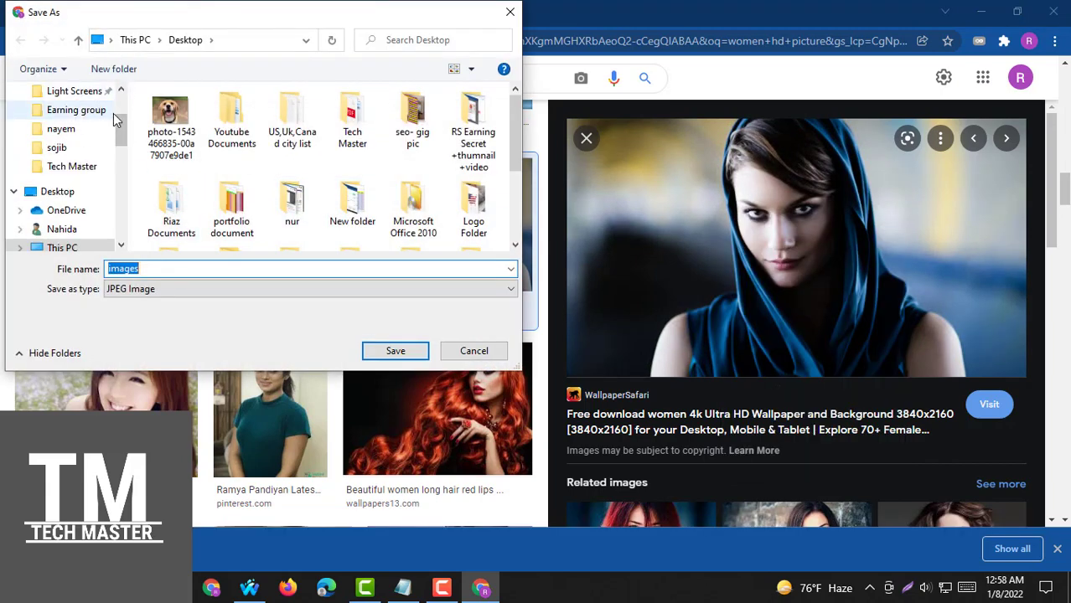
scroll(122, 123, "up", 2)
left_click(67, 116)
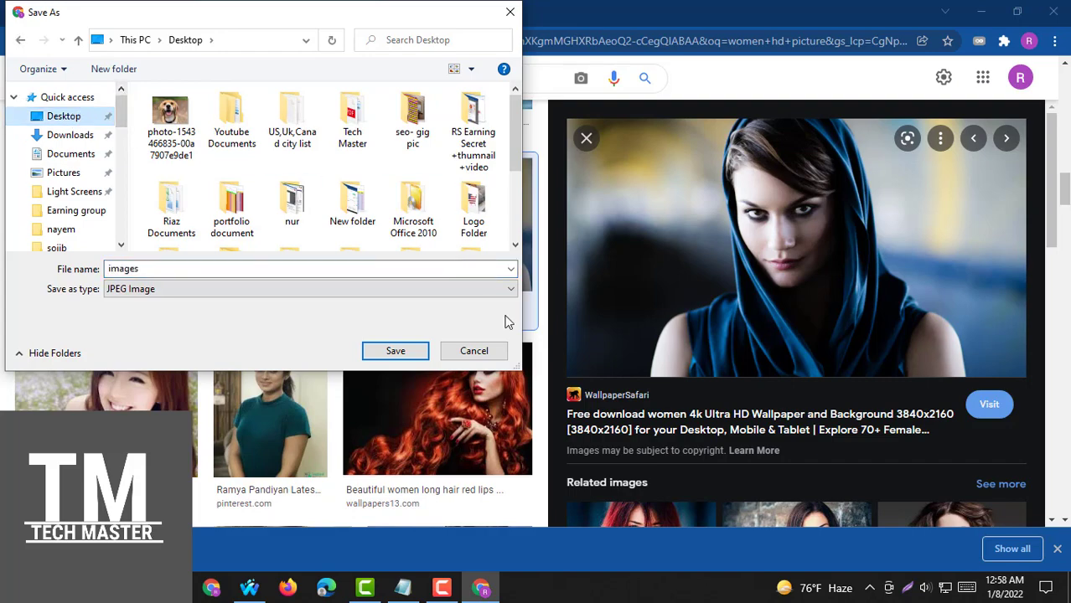
left_click(395, 350)
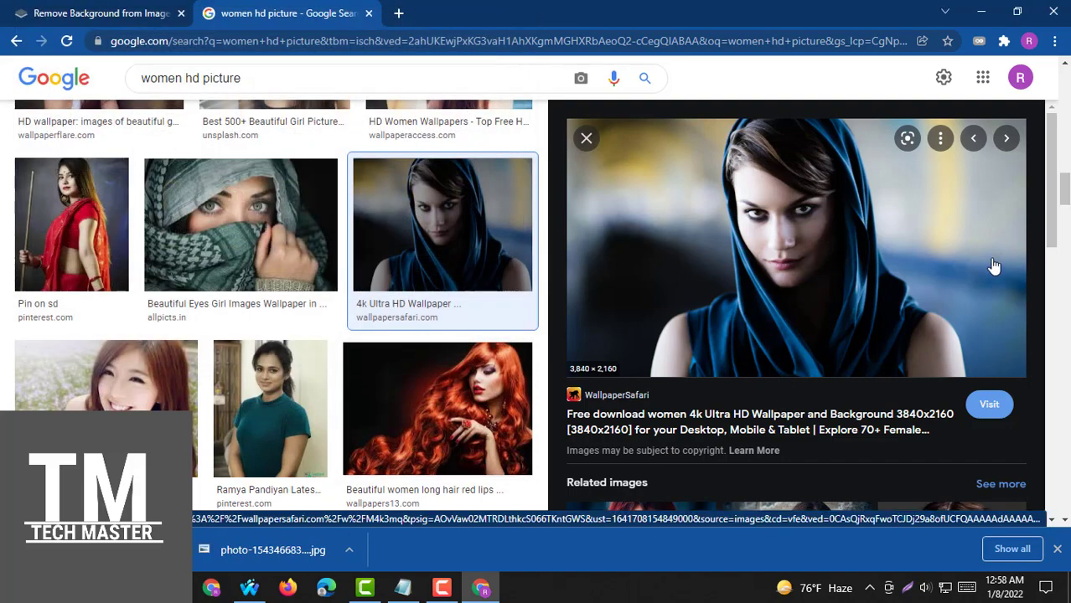
scroll(1054, 270, "down", 2)
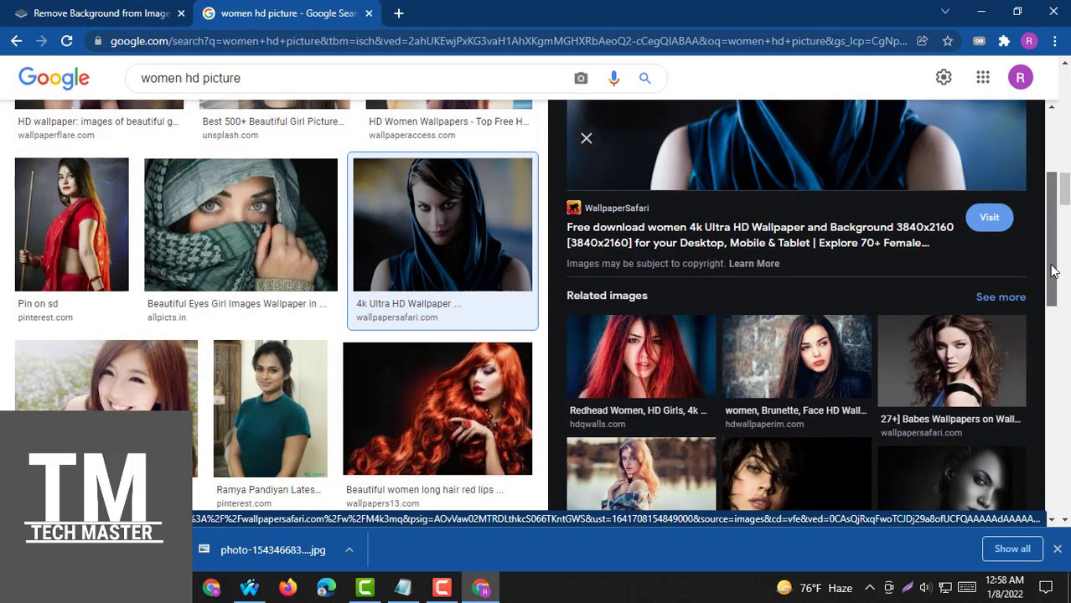
left_click_drag(1053, 271, 1066, 382)
Save the related 'Beautiful Women Wallpapers' close-up to the Desktop as images.jpg.
left_click(944, 405)
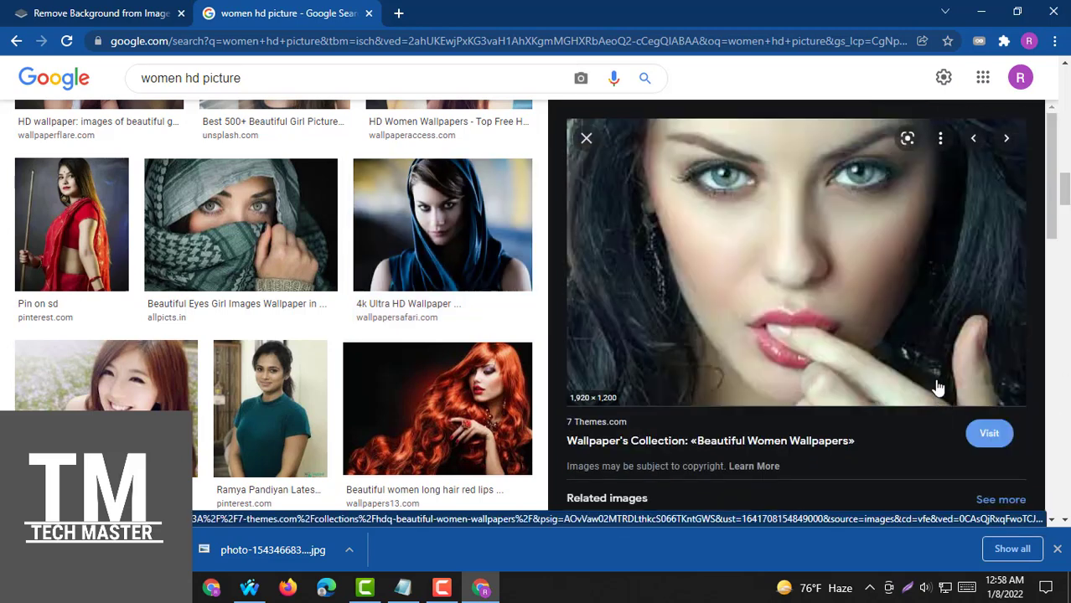
right_click(687, 217)
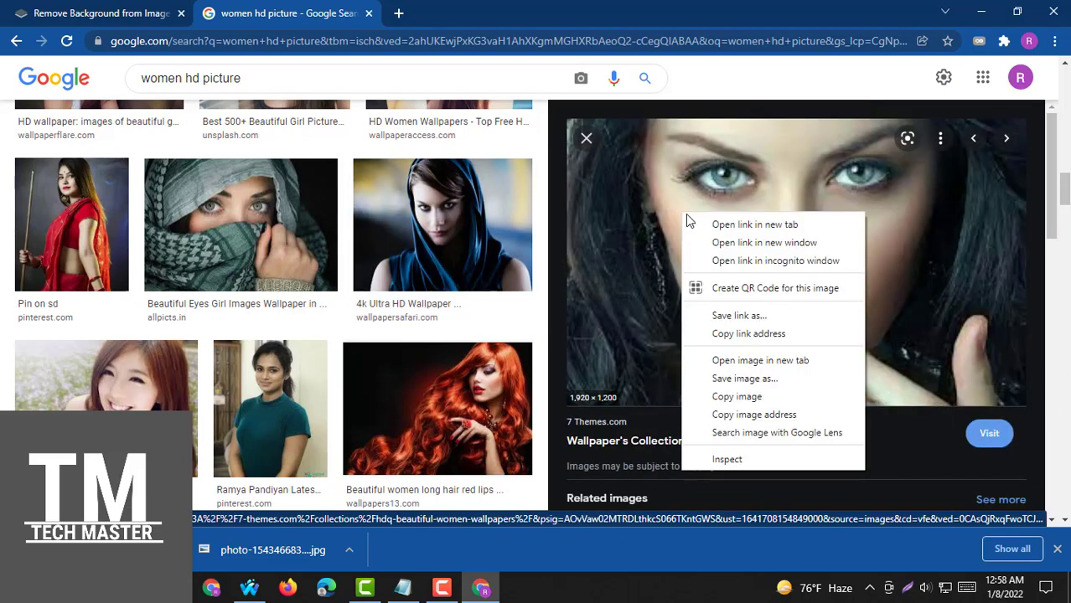
left_click(726, 378)
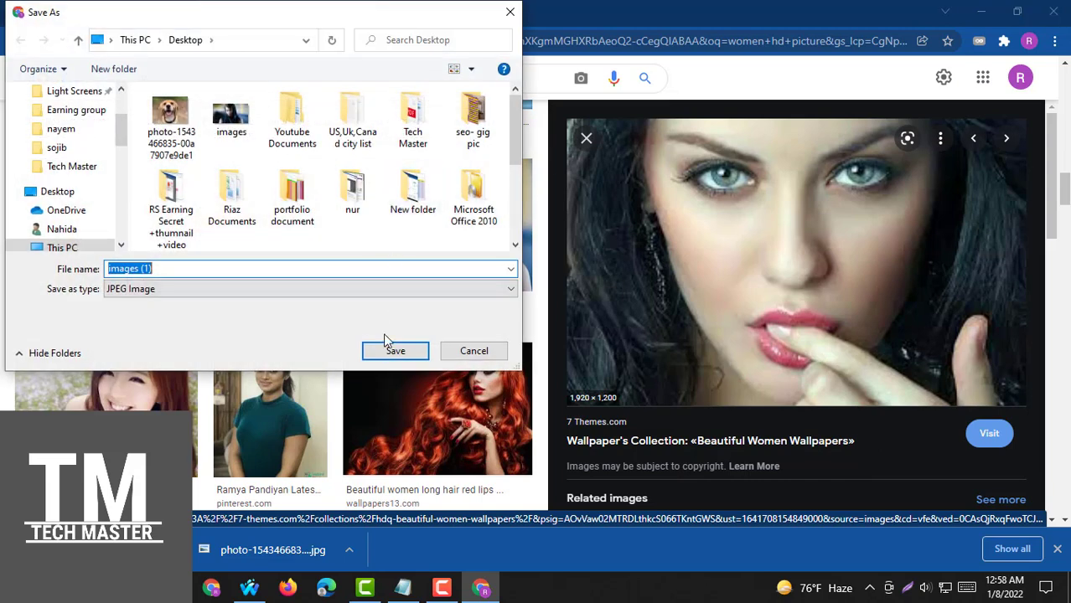
left_click(406, 356)
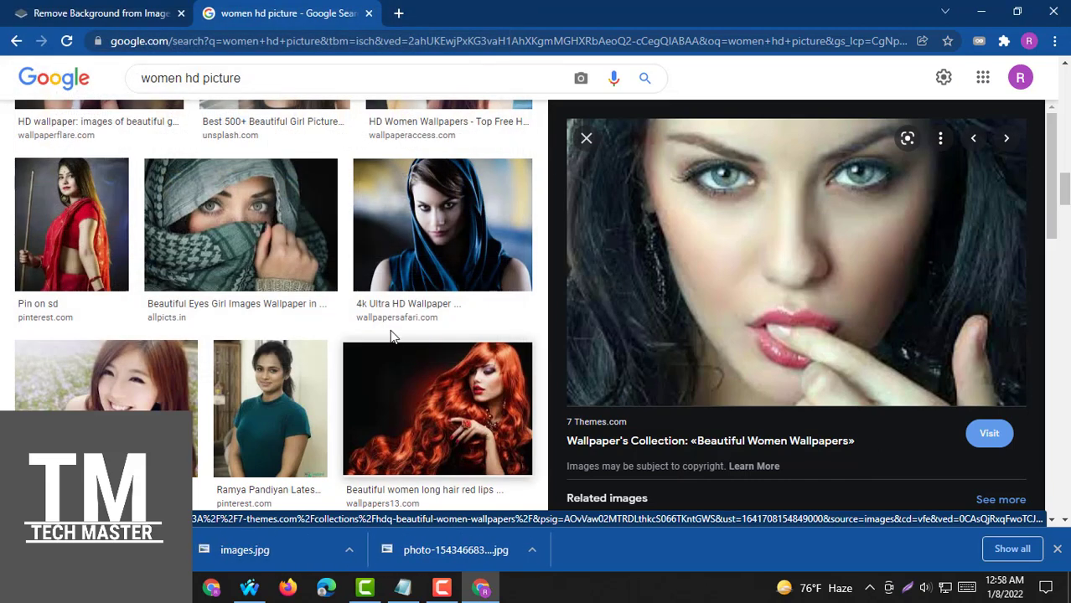
Go to the remove.bg tab and dismiss the downloads bar.
left_click(96, 13)
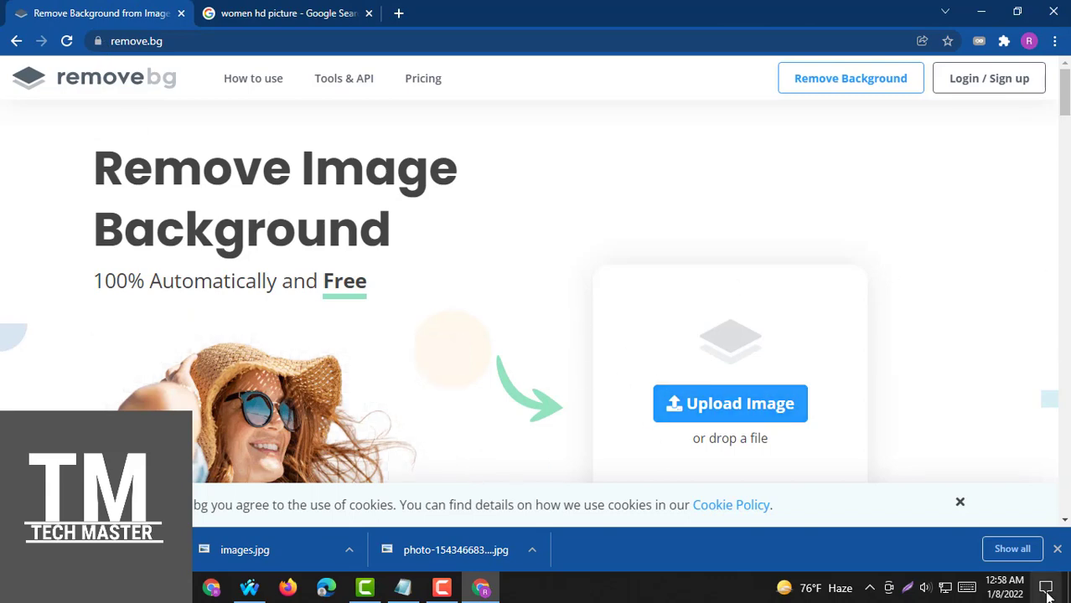
left_click(1057, 549)
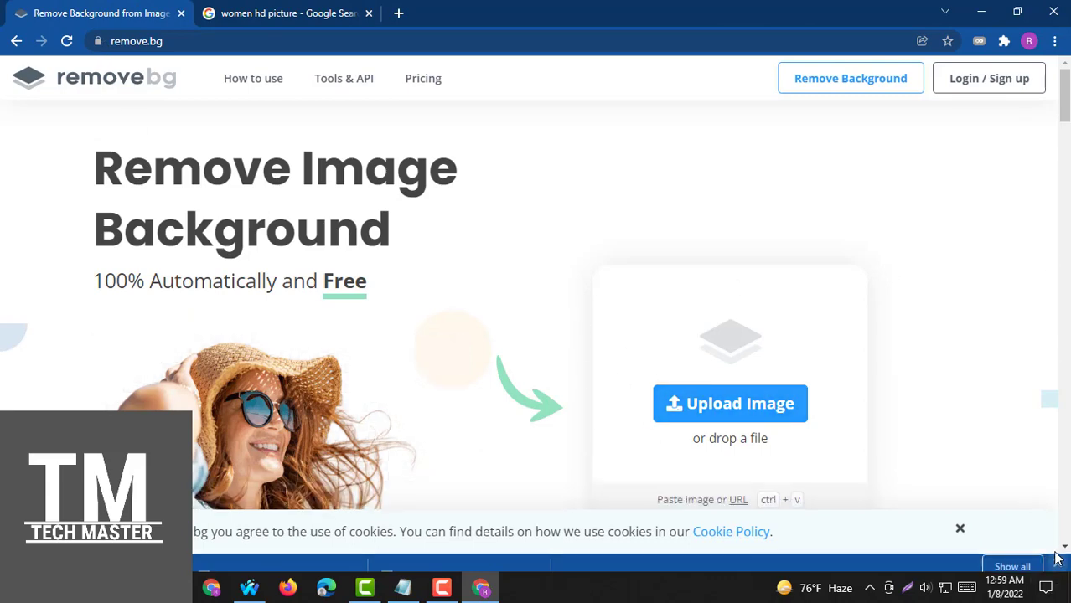
left_click(441, 590)
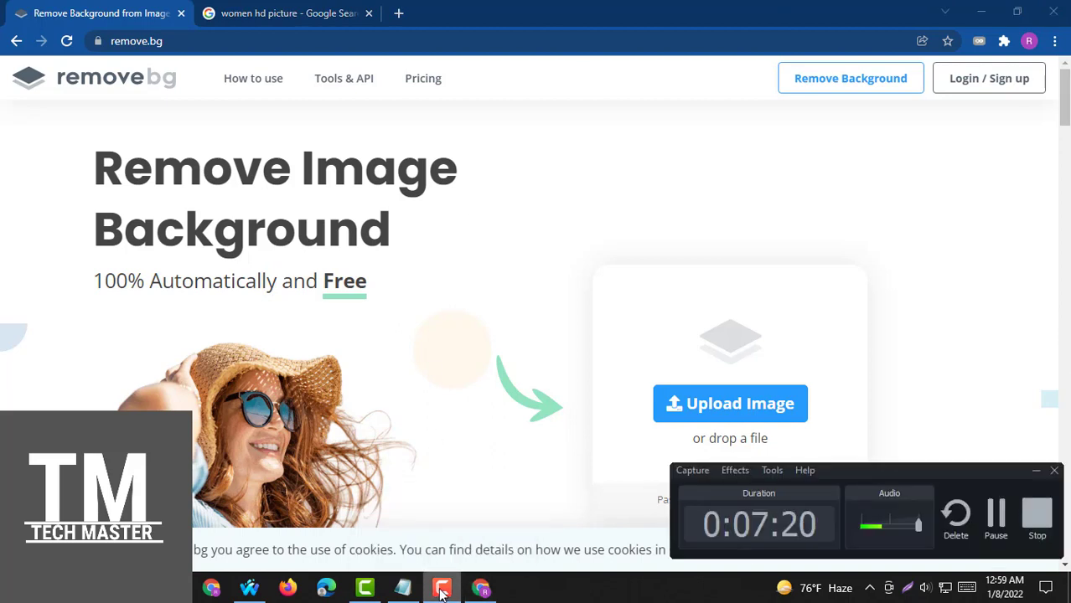
left_click(441, 590)
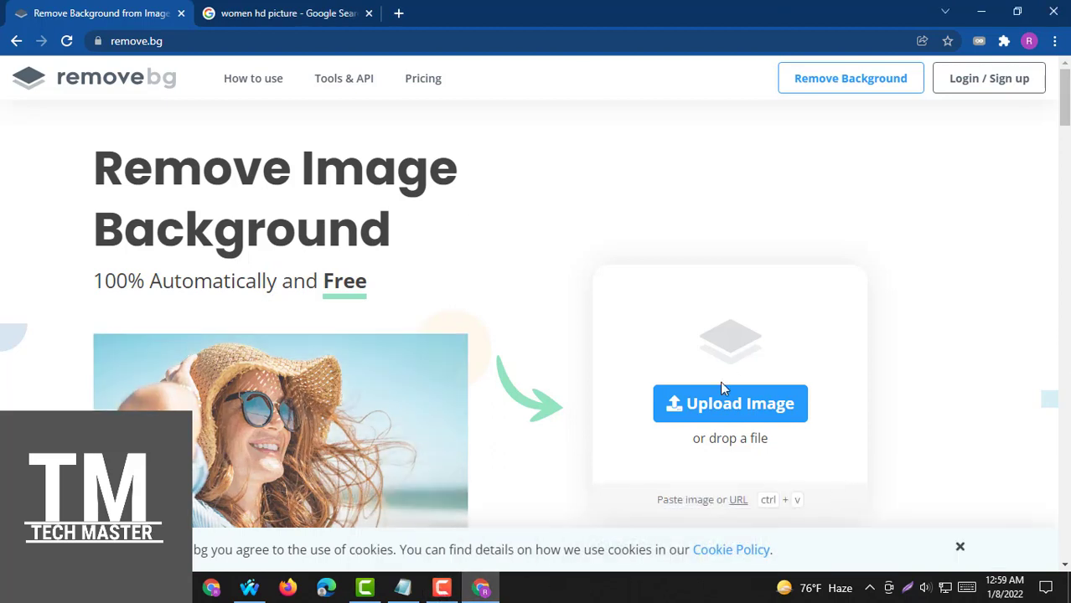
left_click(709, 414)
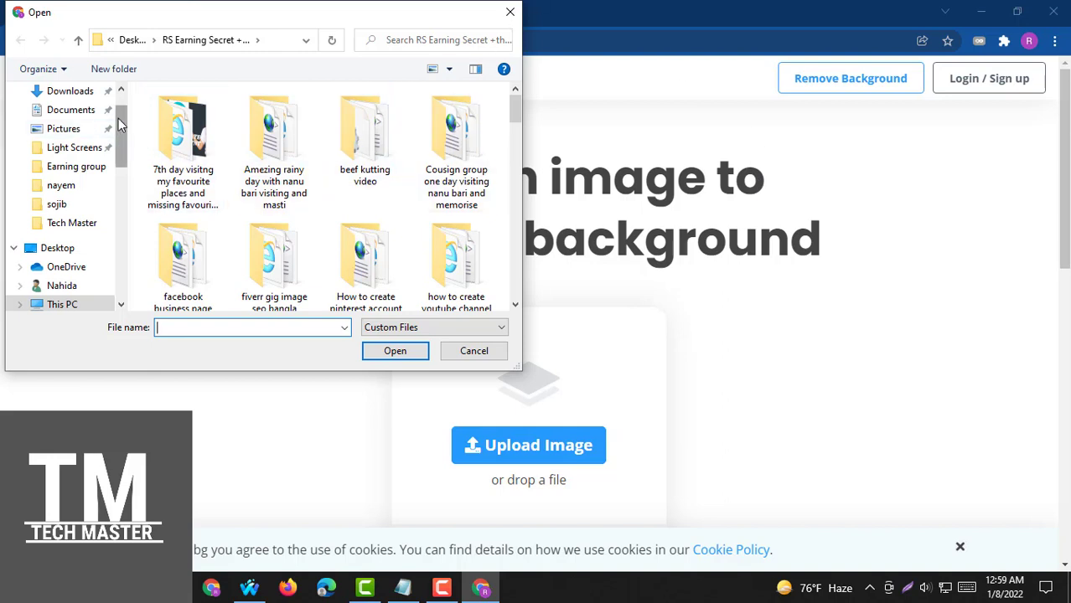
scroll(123, 95, "up", 2)
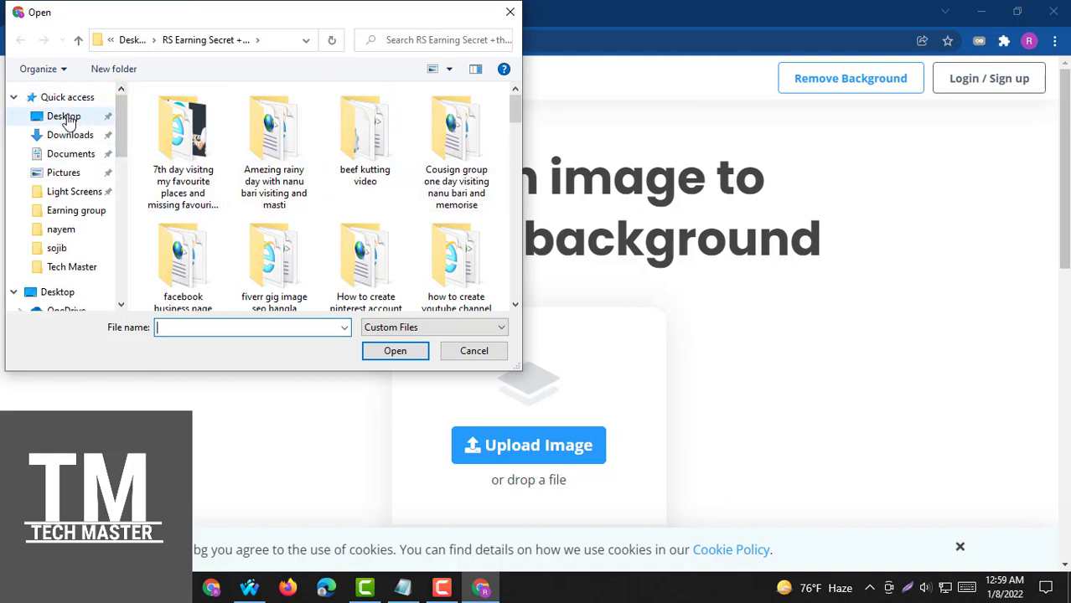
left_click(70, 120)
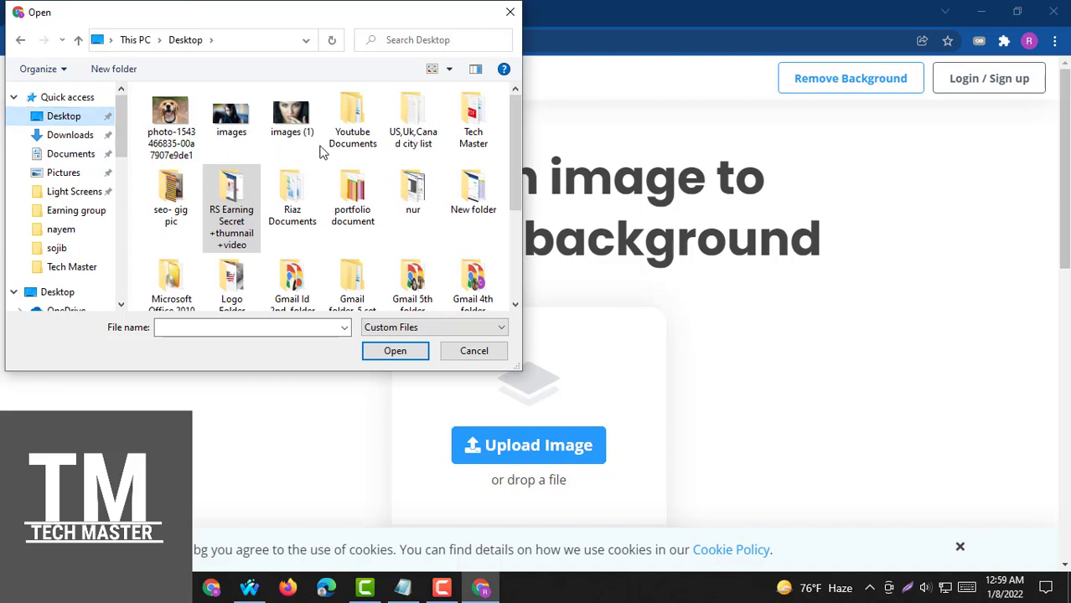
left_click(170, 117)
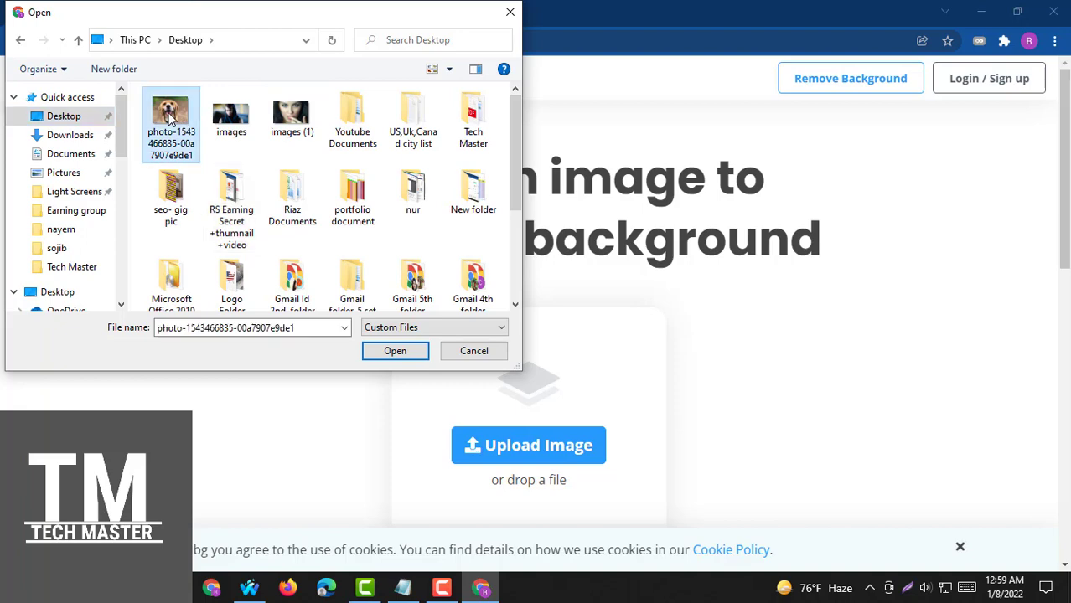
left_click(396, 350)
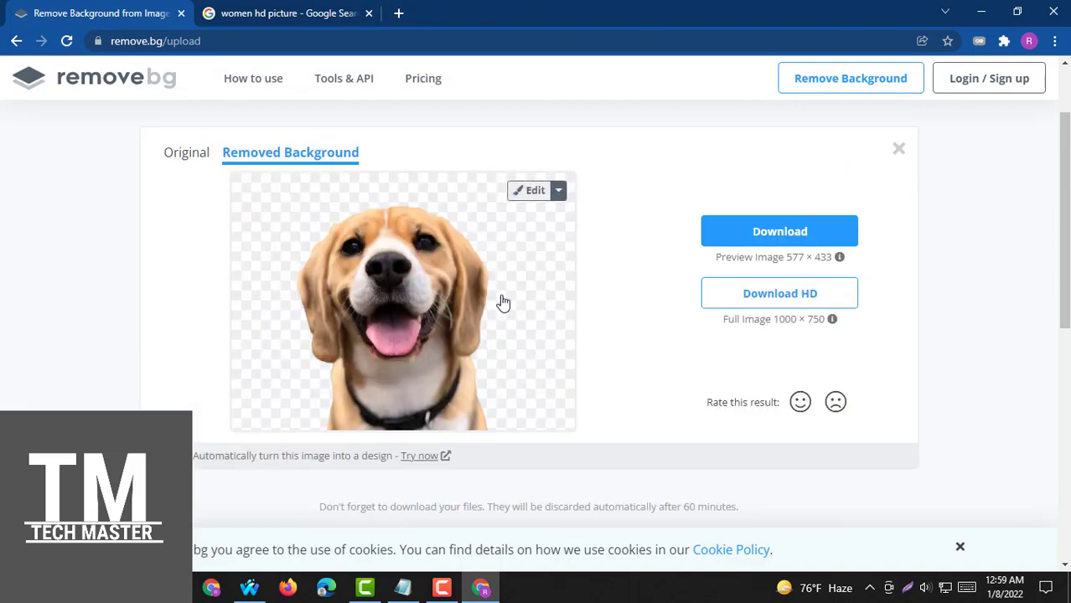
Compare the original and background-removed dog, then request the 1000 × 750 full-image download.
left_click(186, 161)
left_click(273, 161)
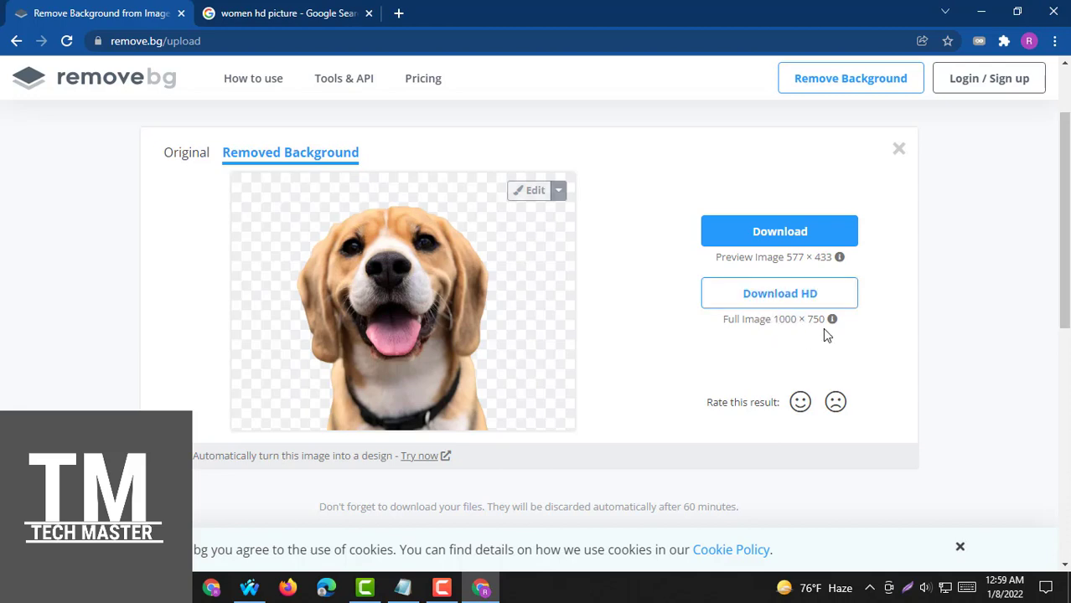
left_click(779, 307)
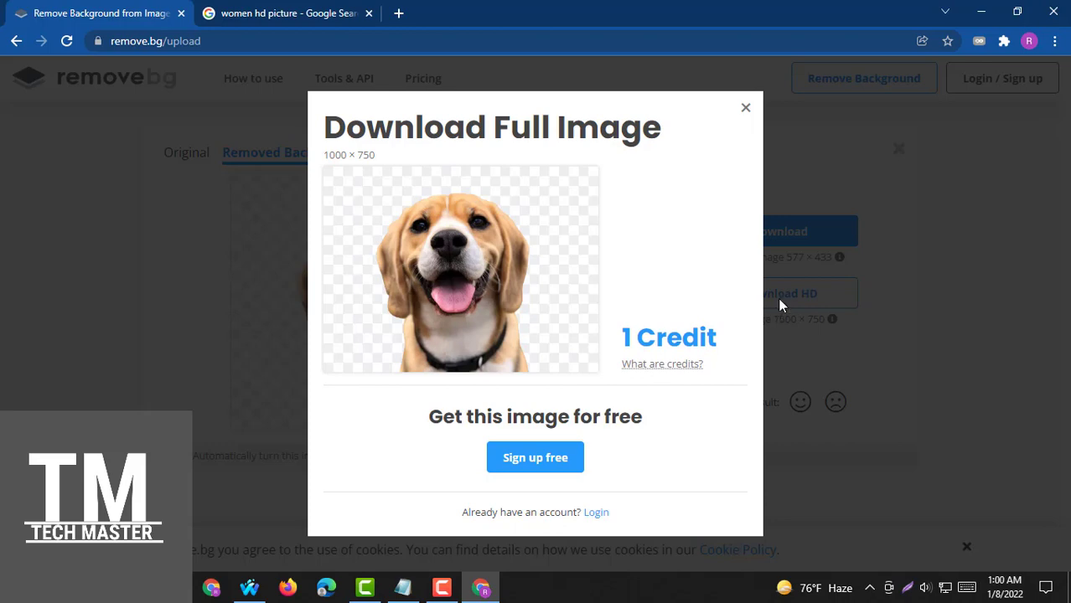
Back out of the Google sign-up and download the 577 × 433 preview PNG instead.
left_click(529, 471)
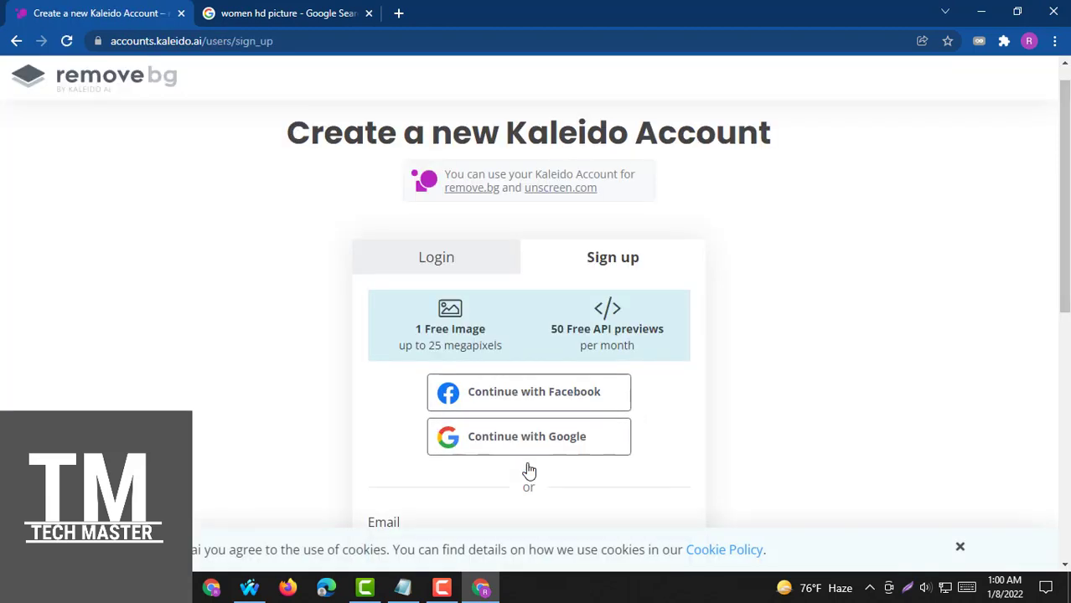
left_click(488, 446)
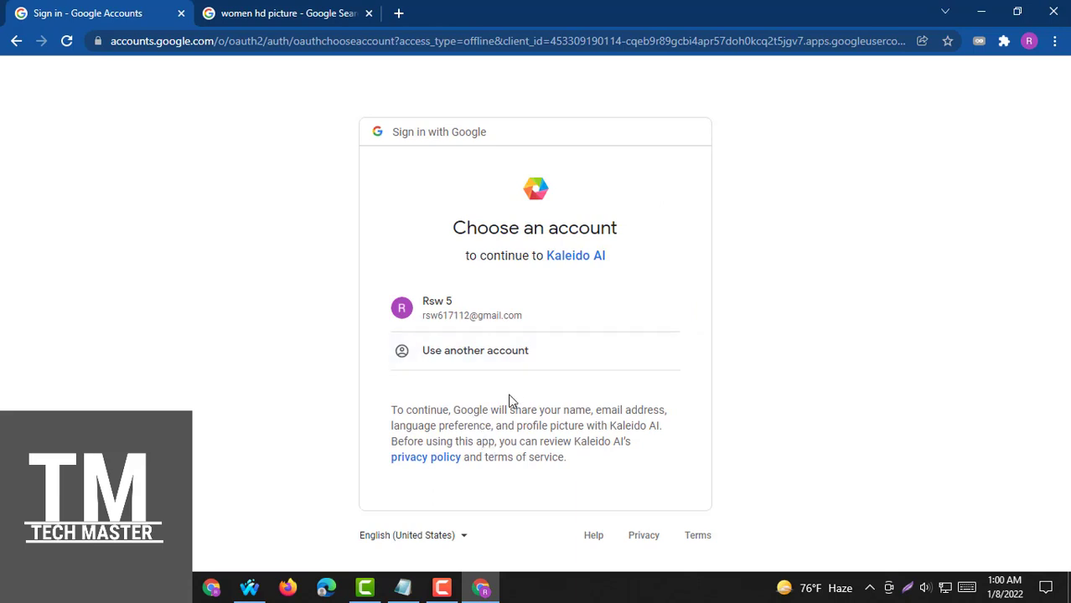
left_click(16, 41)
left_click(16, 41)
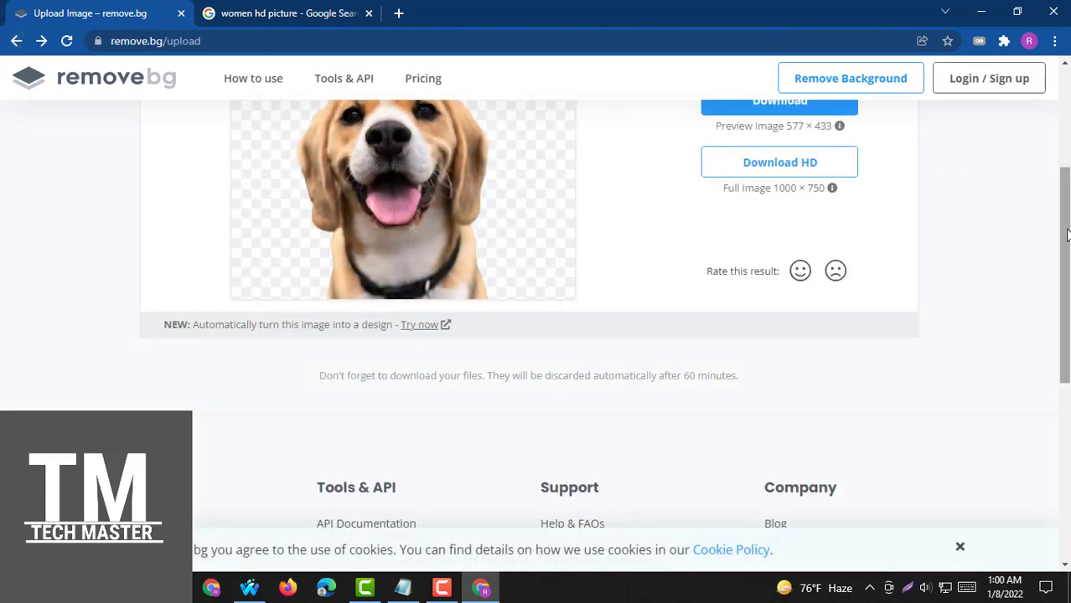
scroll(1058, 227, "up", 2)
left_click(782, 241)
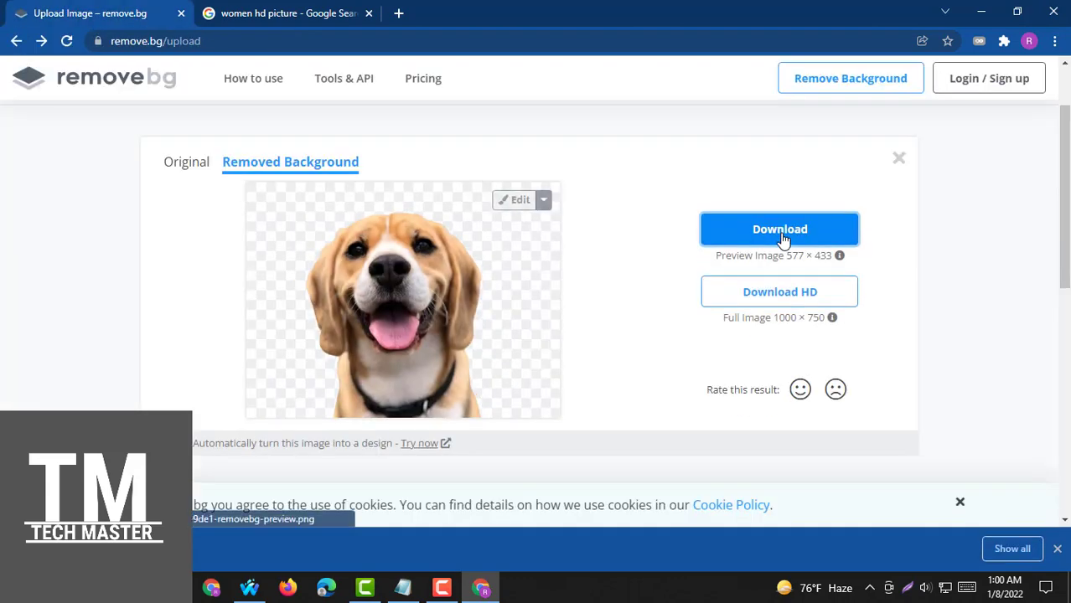
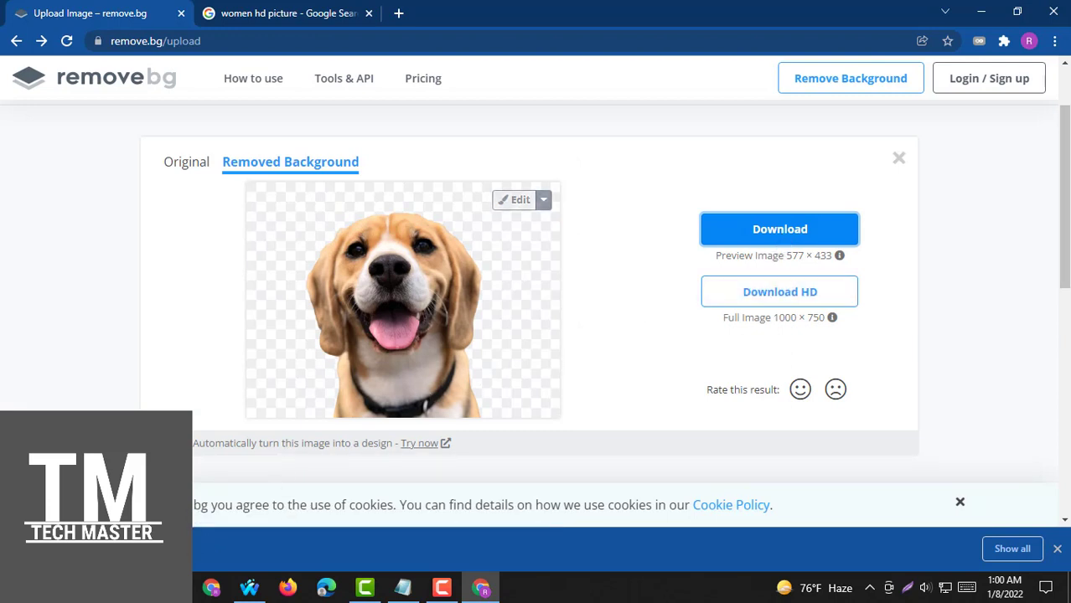
Open the downloaded dog PNG in ImageReady, check its transparent background, then close ImageReady.
left_click(176, 549)
left_click(197, 449)
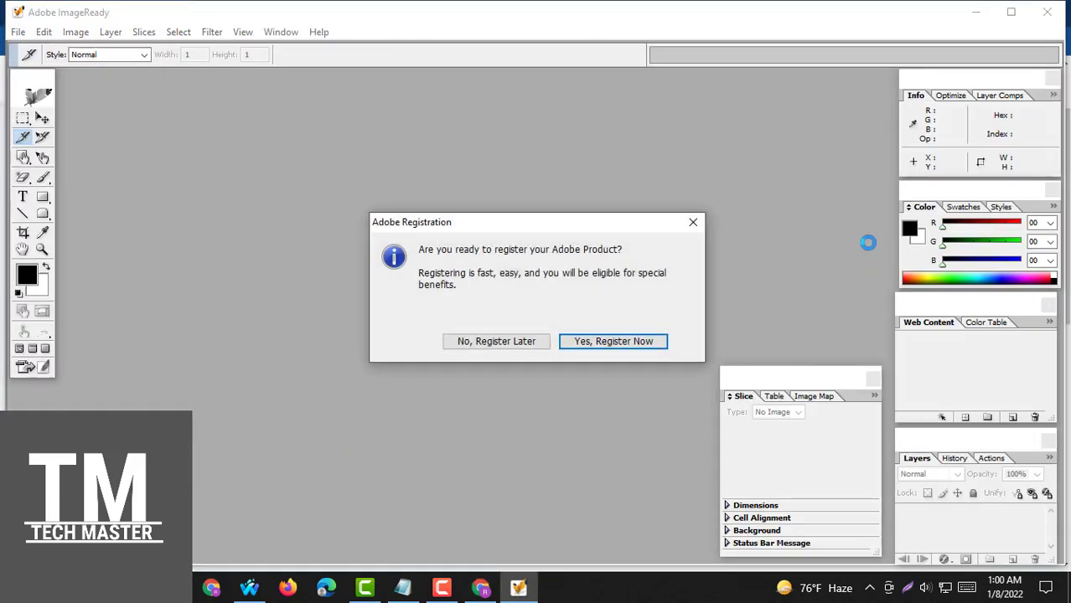
left_click(695, 225)
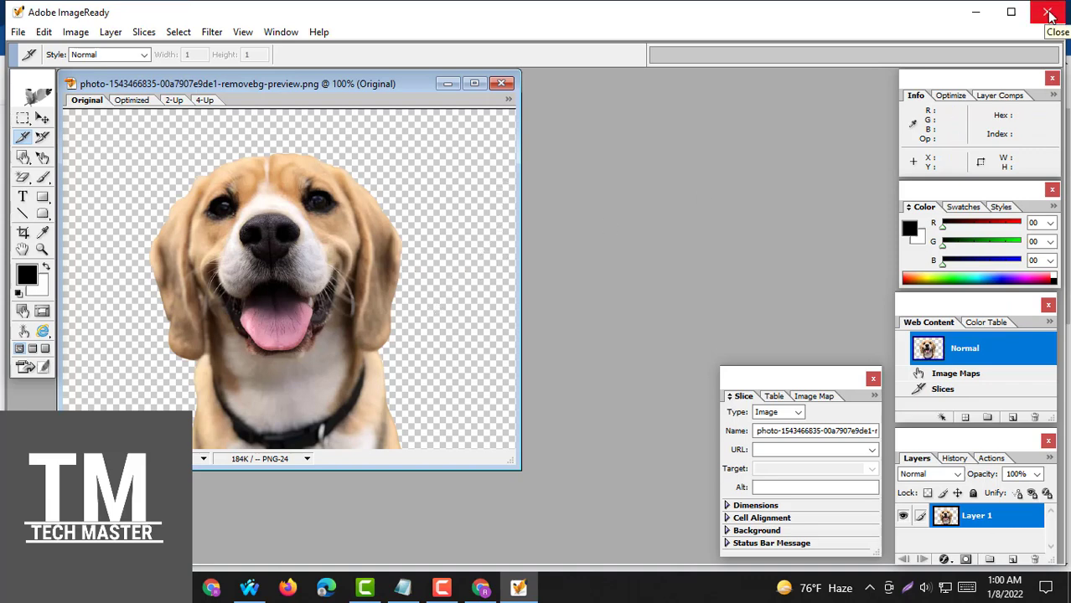
left_click(1049, 12)
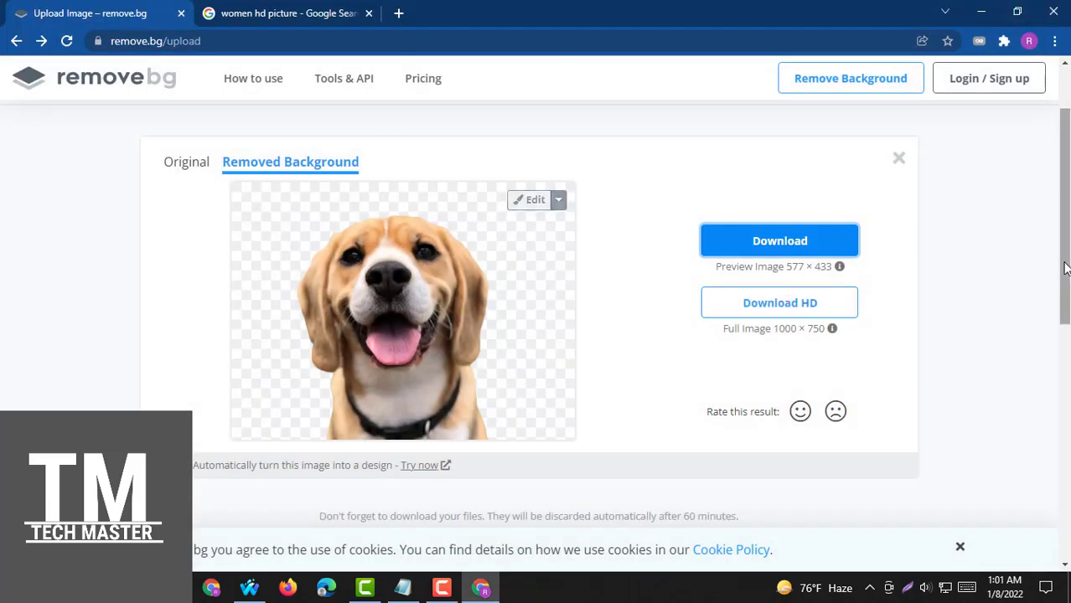
Upload the 'images (1)' woman photo from the Desktop to remove.bg.
left_click_drag(1063, 272, 1063, 235)
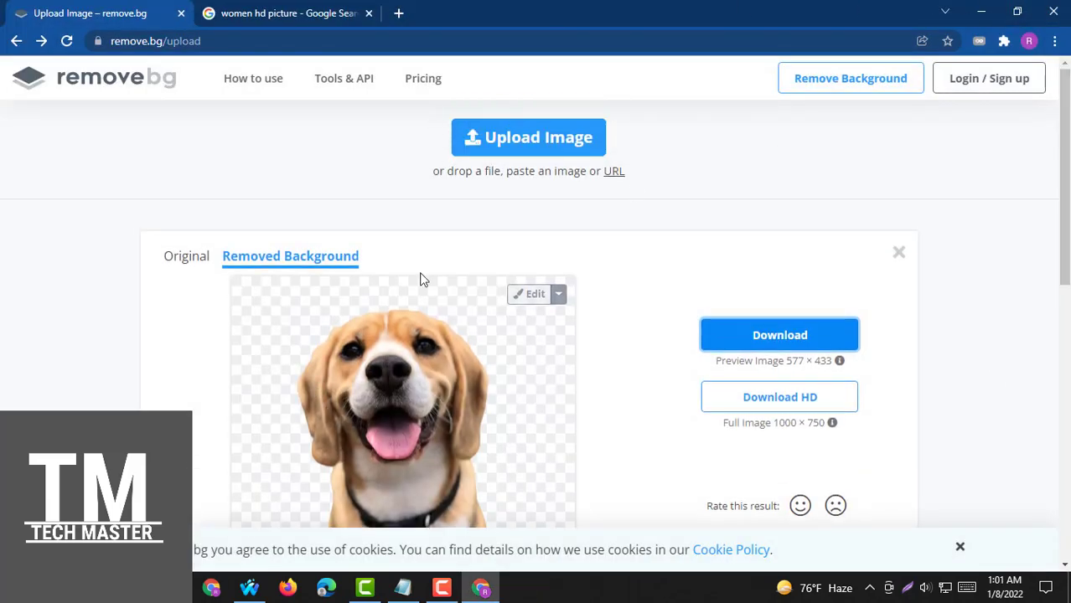
left_click(538, 139)
left_click(538, 139)
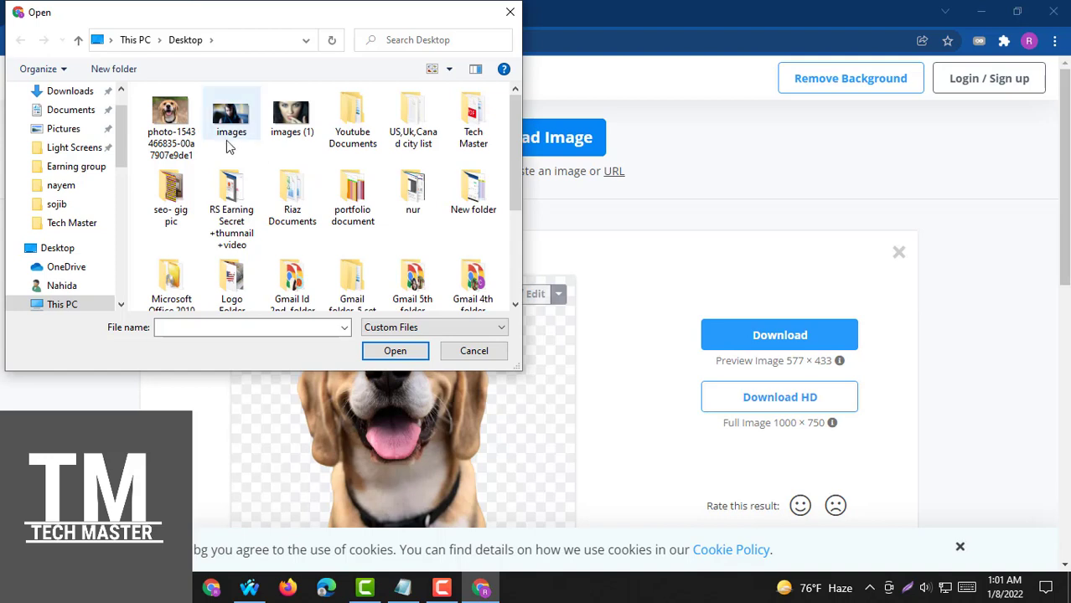
left_click(290, 115)
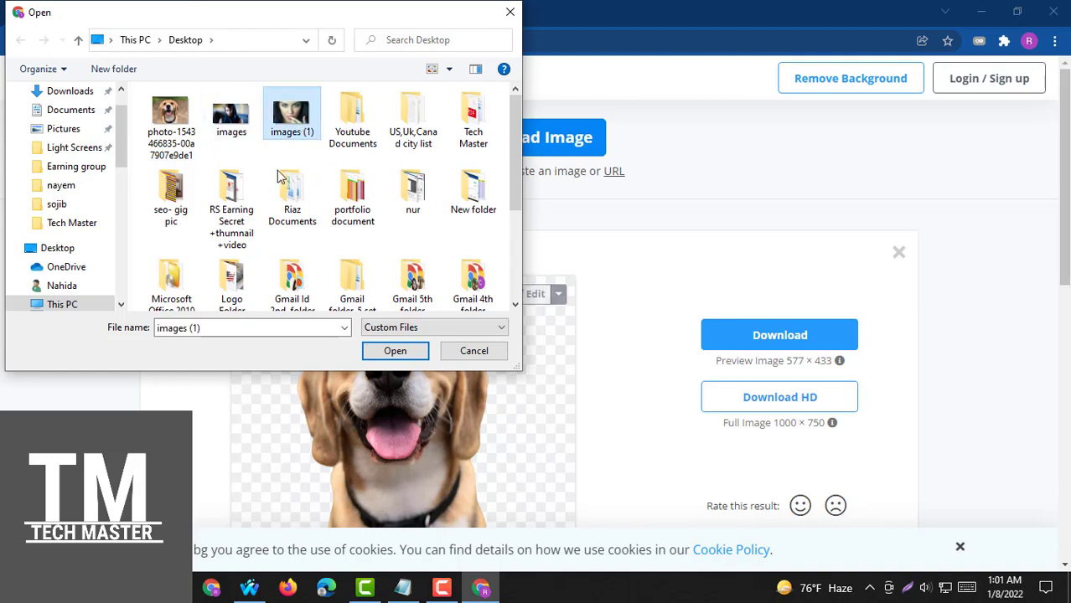
left_click(389, 349)
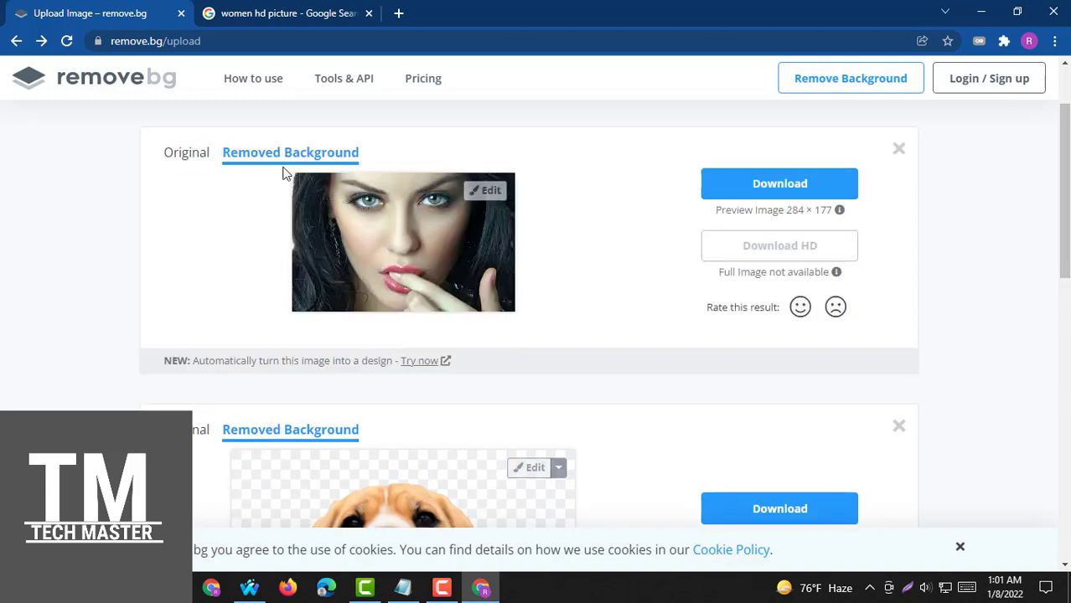
Open the woman image in the editor and set the preview zoom to 140%.
left_click(486, 194)
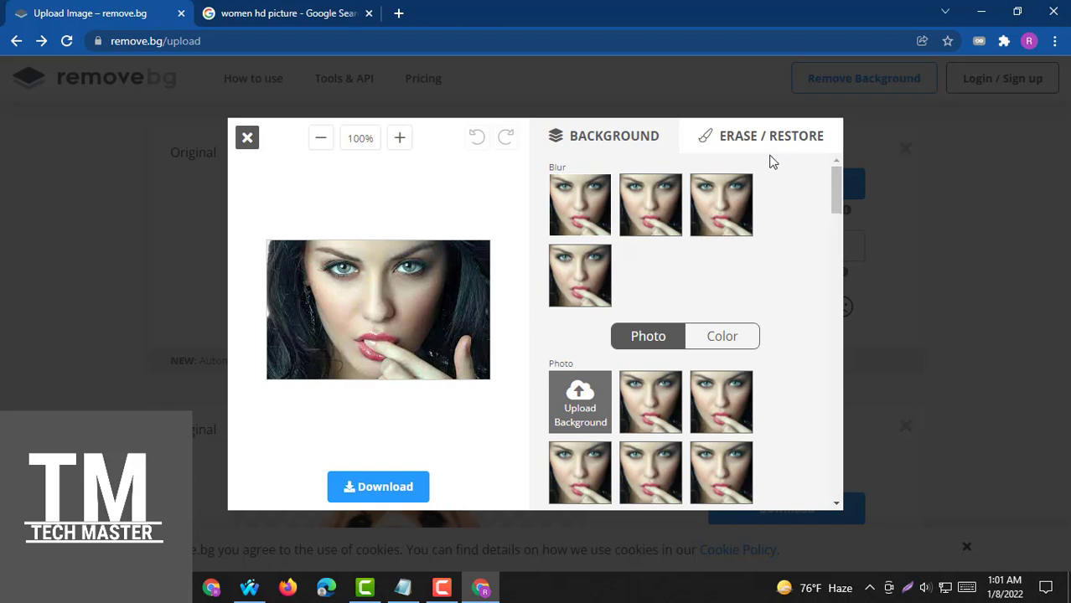
left_click(321, 139)
left_click(321, 139)
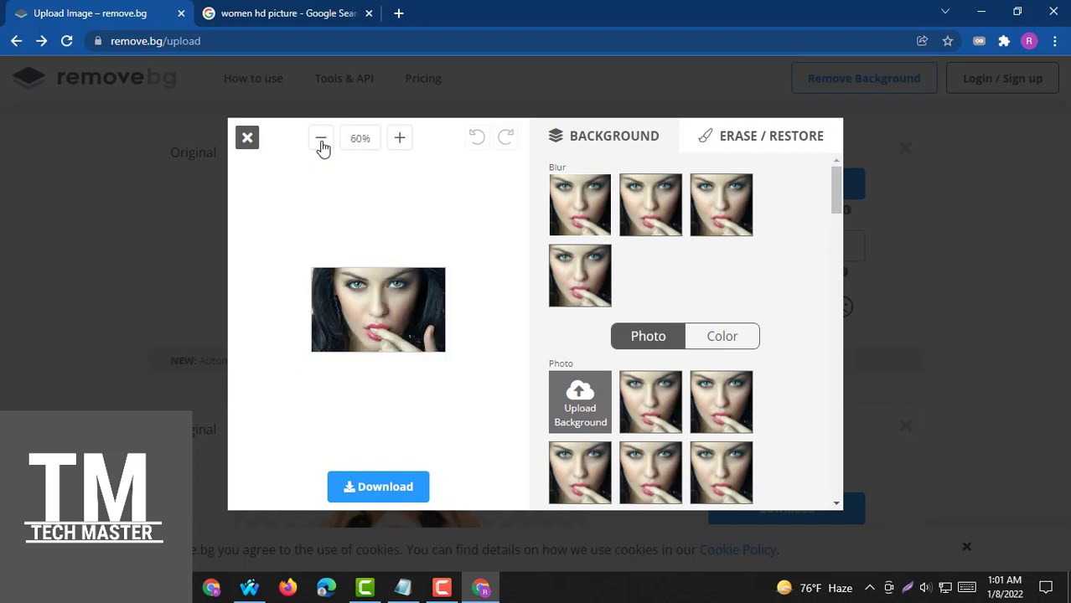
left_click(321, 139)
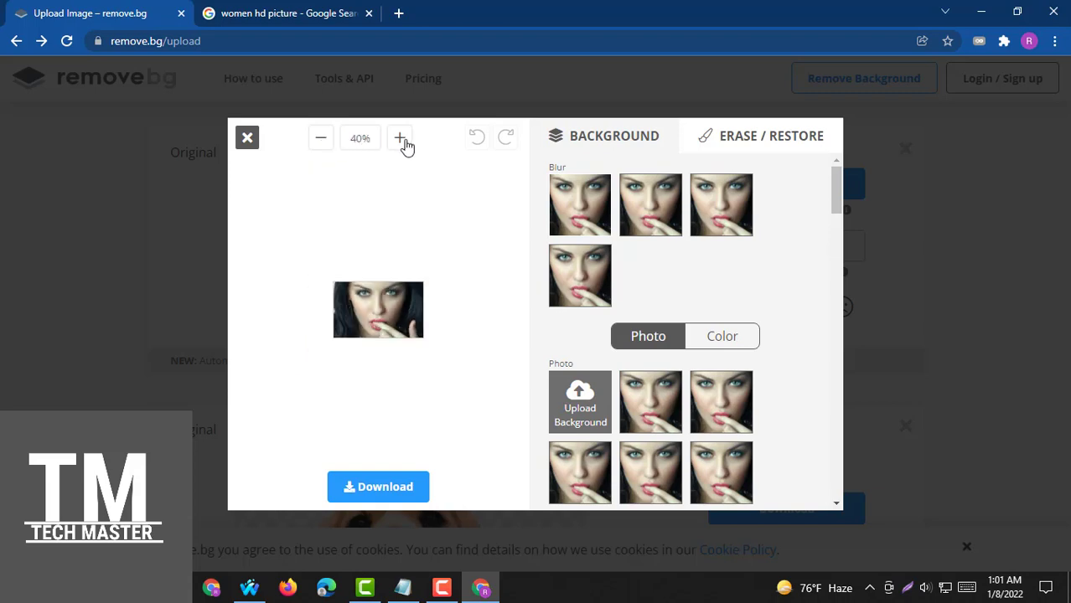
left_click(403, 140)
left_click(402, 140)
left_click(402, 140)
left_click(402, 140)
left_click(401, 139)
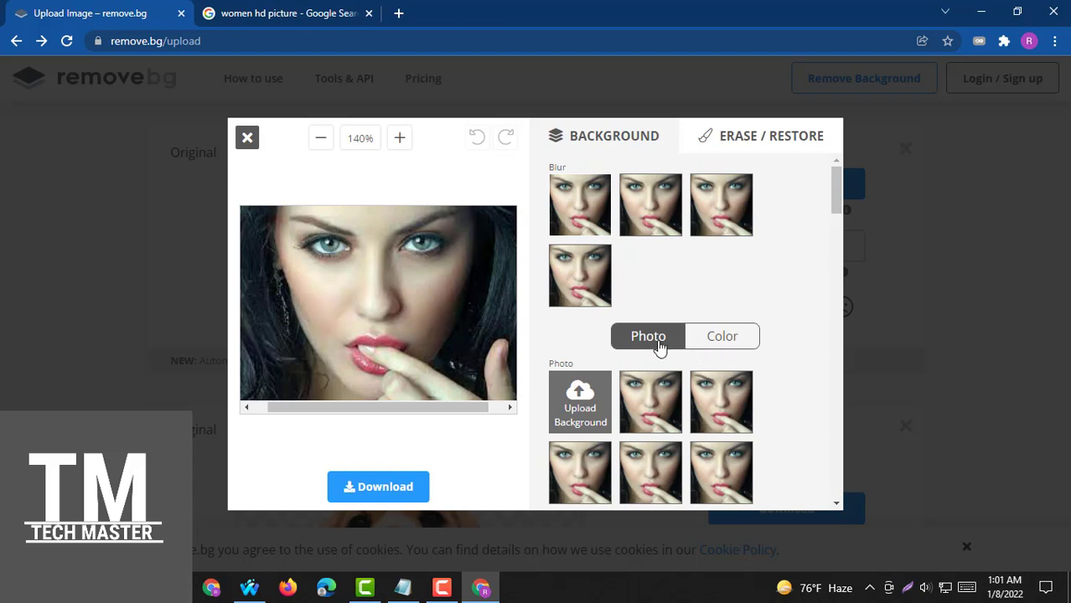
Try a custom black colour background, then return to the photo background options.
left_click(711, 342)
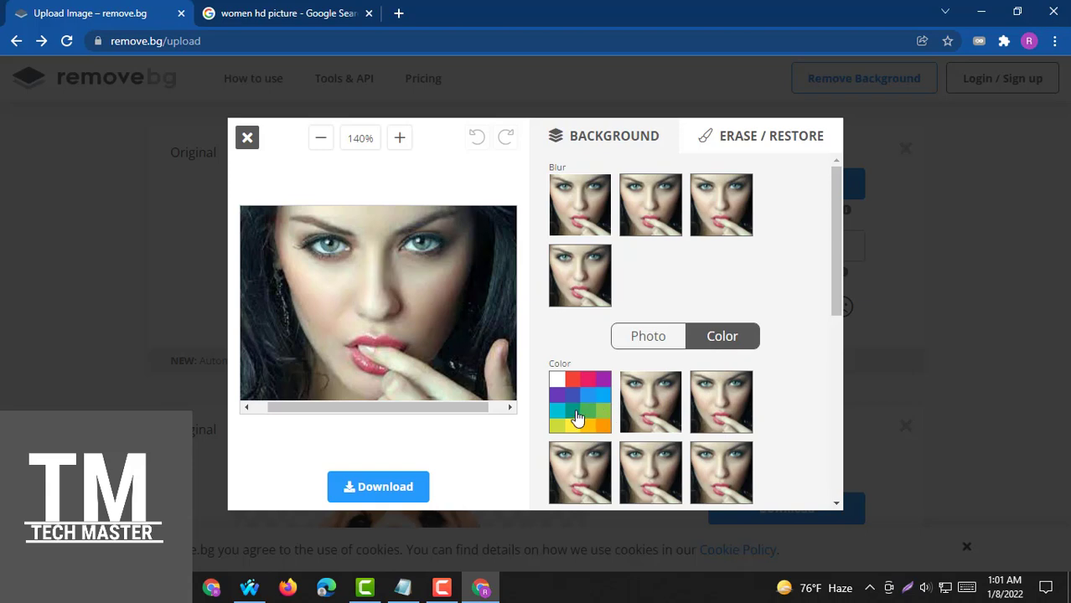
left_click(590, 388)
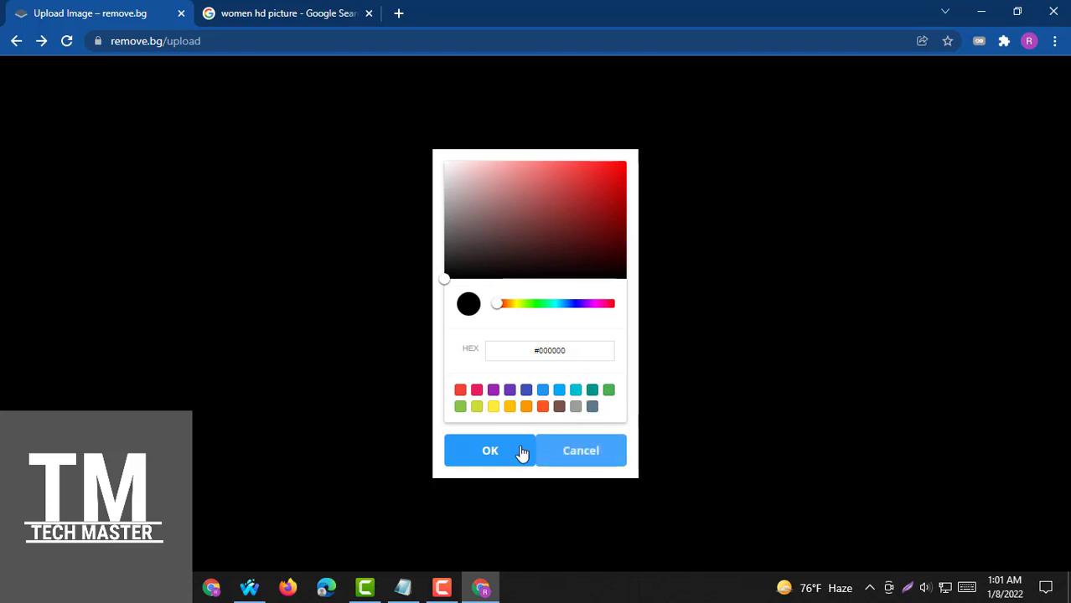
left_click(490, 458)
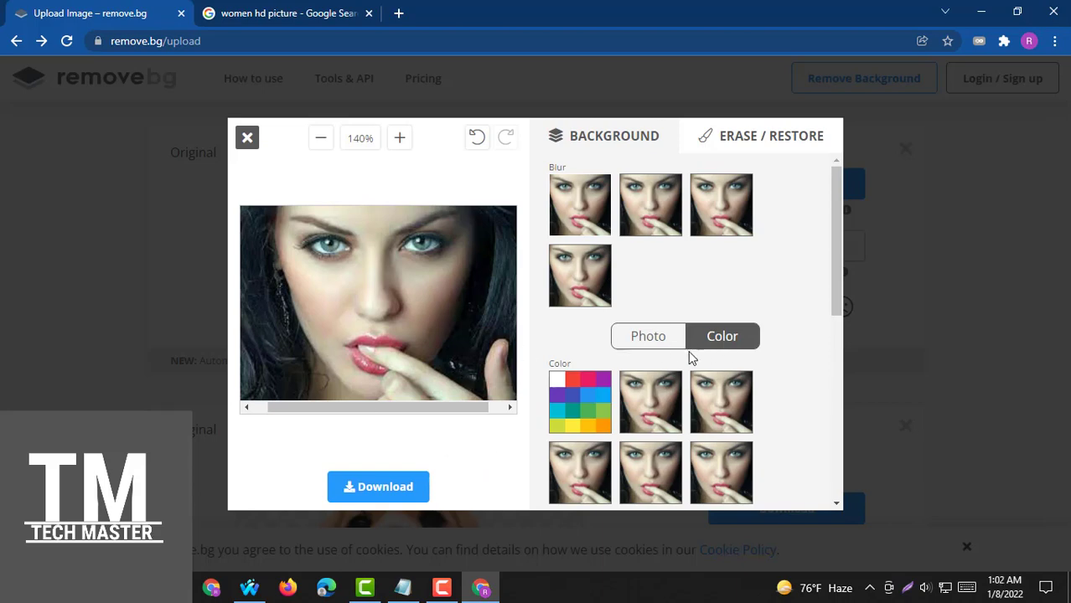
left_click(643, 344)
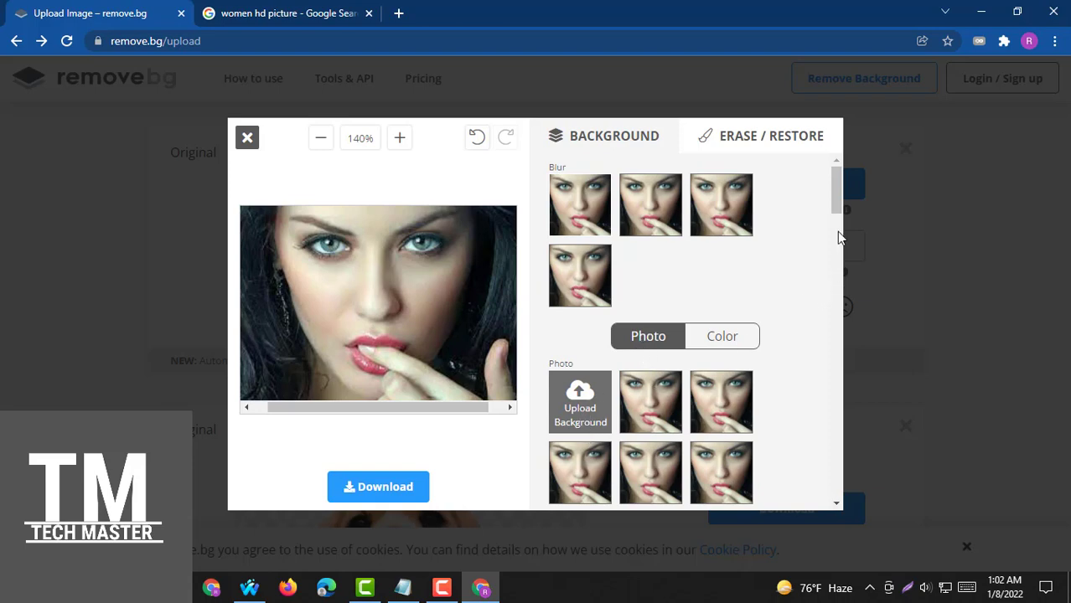
mouse_move(836, 201)
left_mouse_down()
mouse_move(836, 289)
mouse_move(800, 188)
left_mouse_up()
Make the Erase/Restore brush slightly larger, then go back to the background options.
left_click(731, 144)
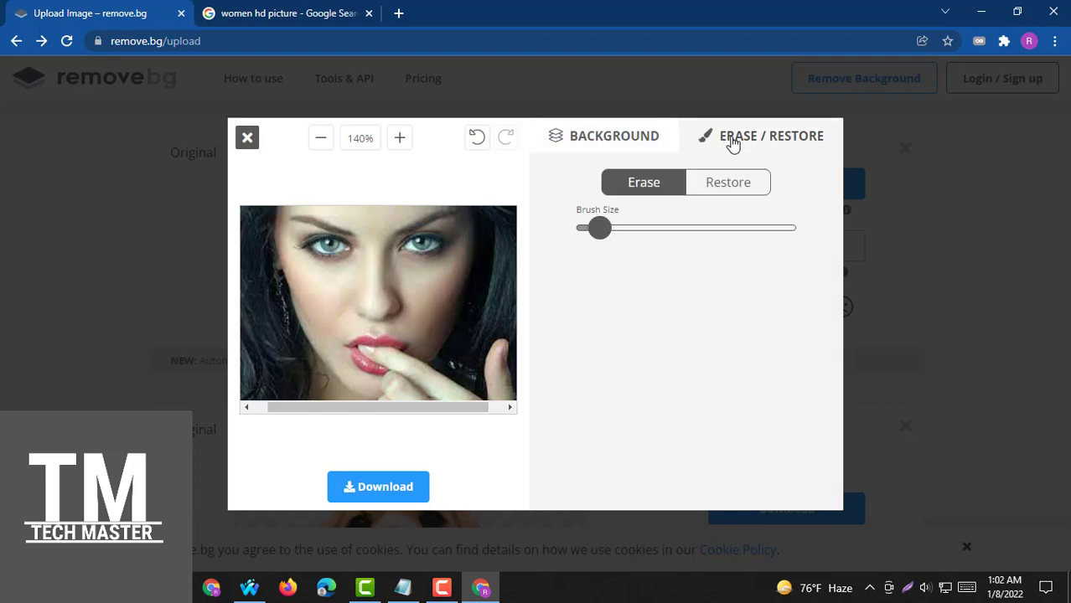
left_click_drag(600, 230, 628, 234)
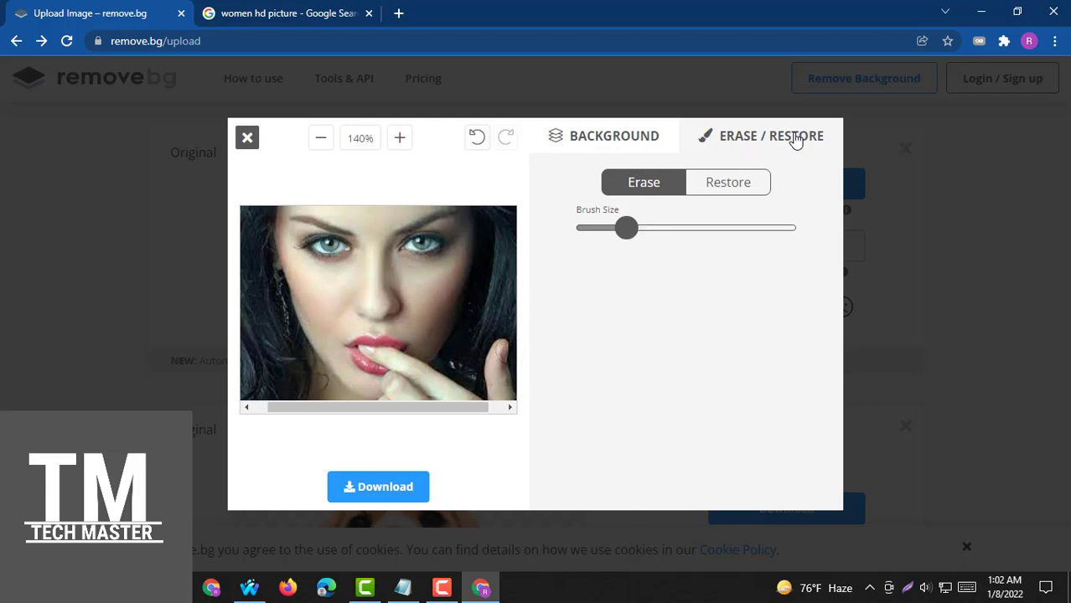
left_click(610, 138)
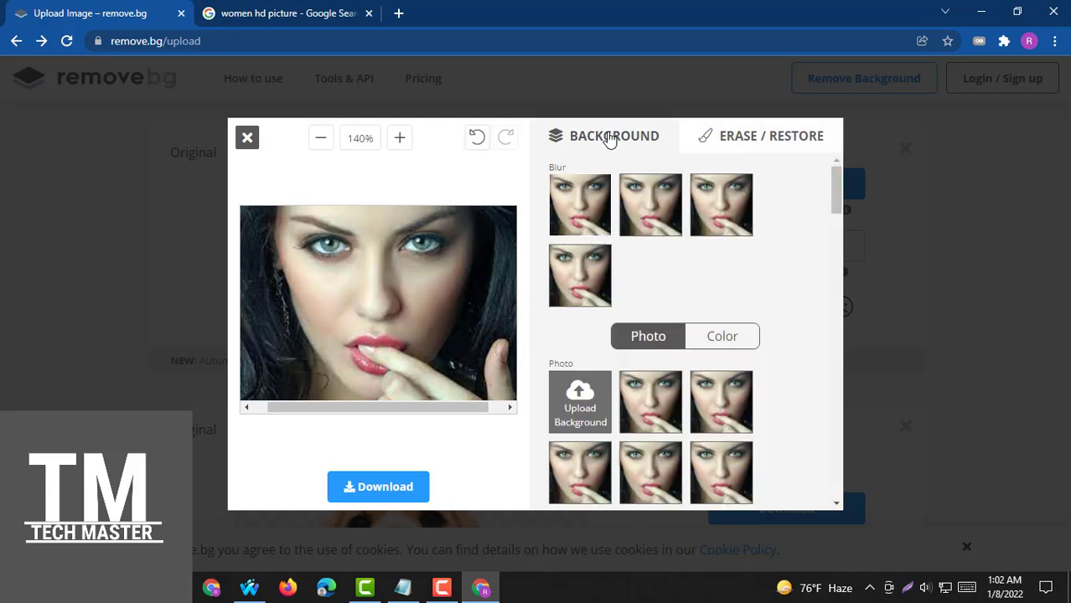
Upload the Edge Tech picture from the Tech Master folder as a custom background.
left_click(579, 429)
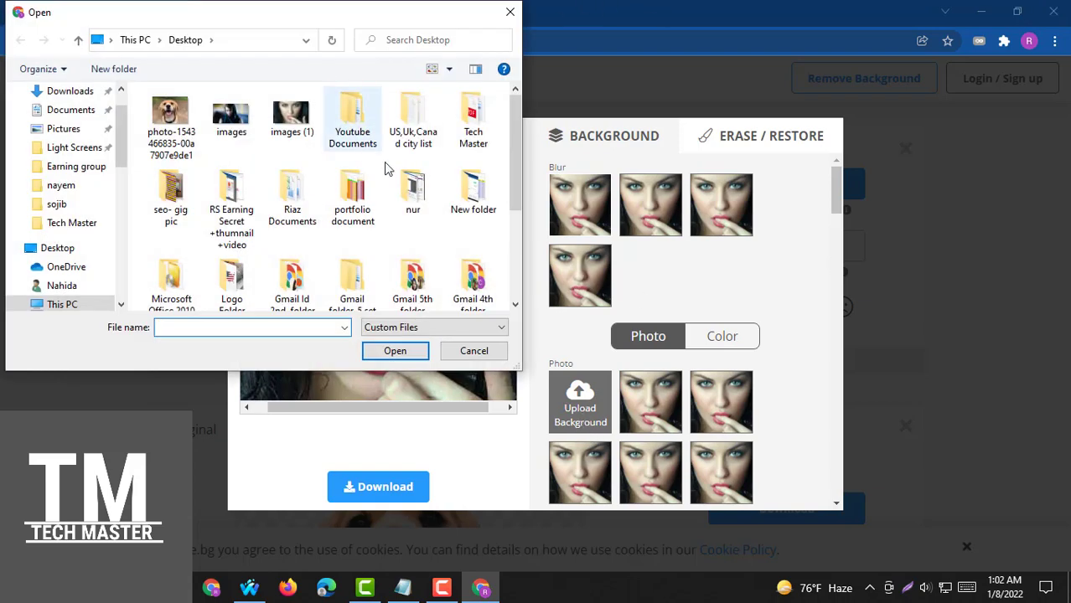
left_click_drag(515, 174, 506, 260)
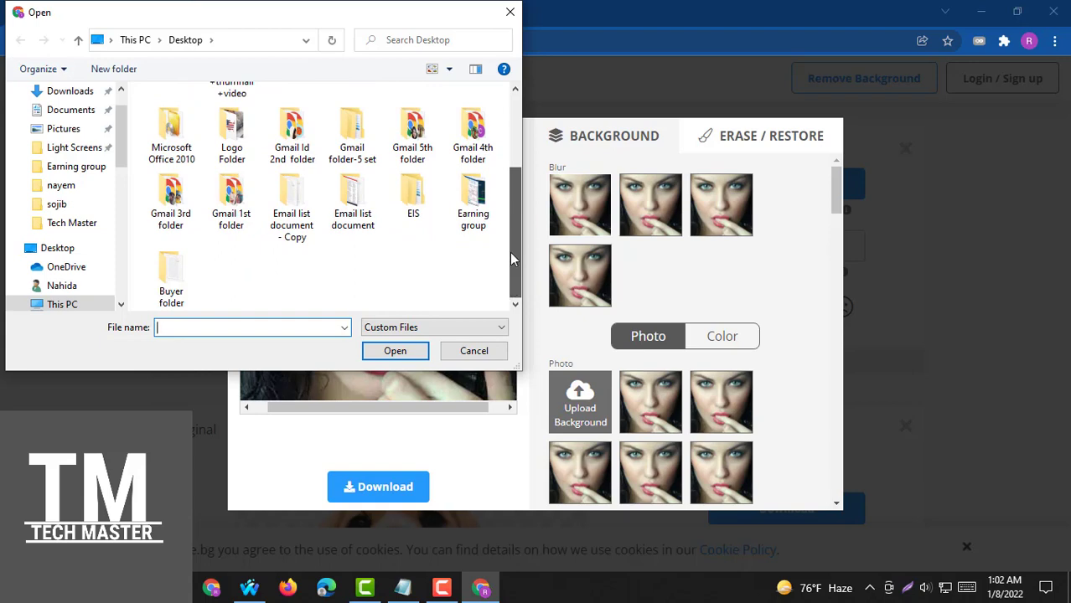
left_click_drag(509, 250, 518, 262)
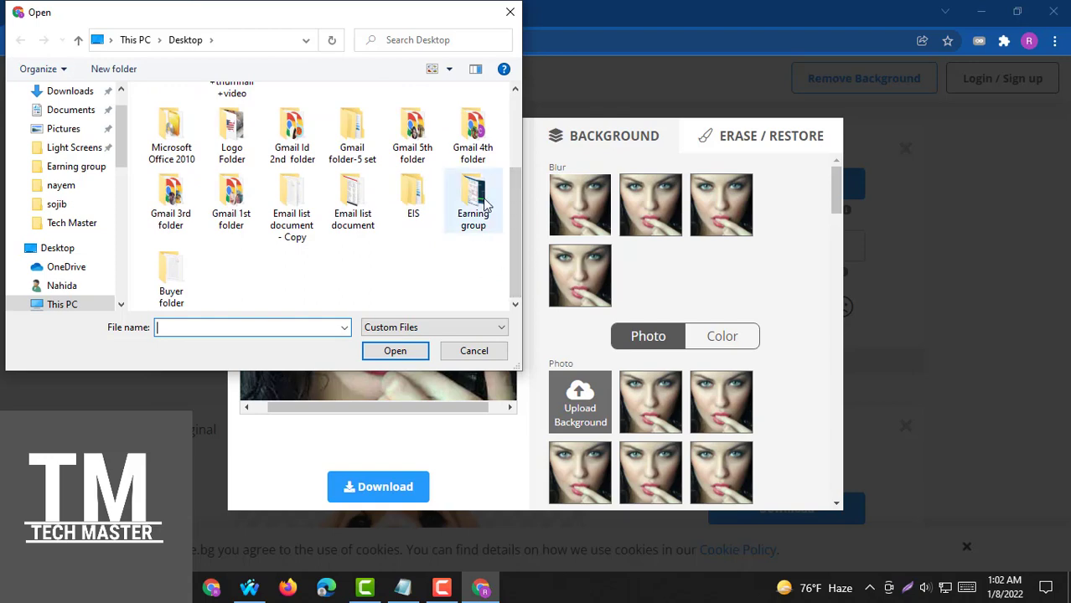
left_click_drag(517, 212, 516, 137)
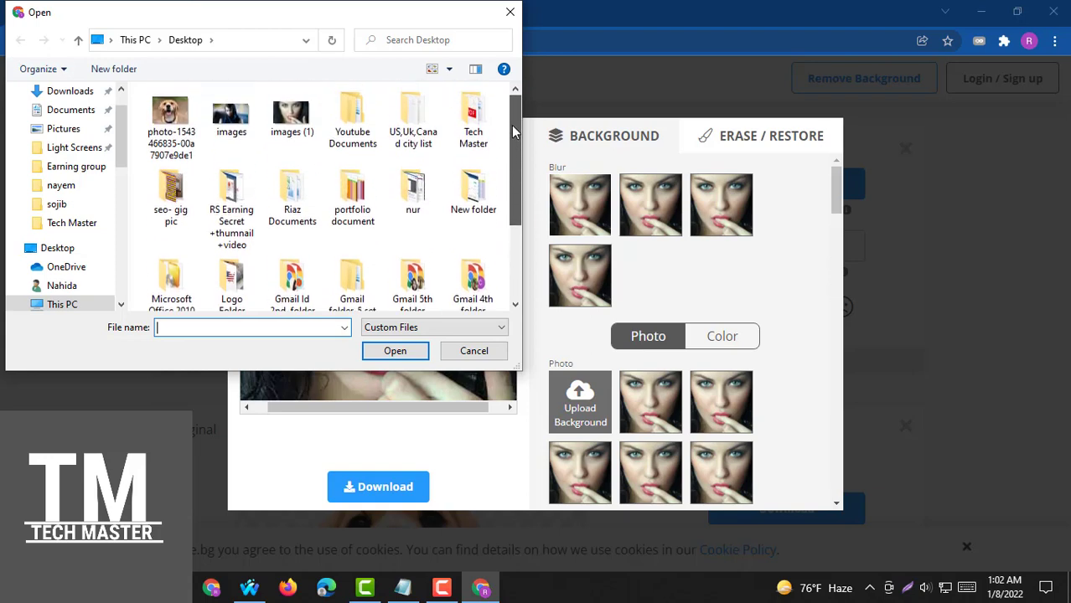
double_click(474, 120)
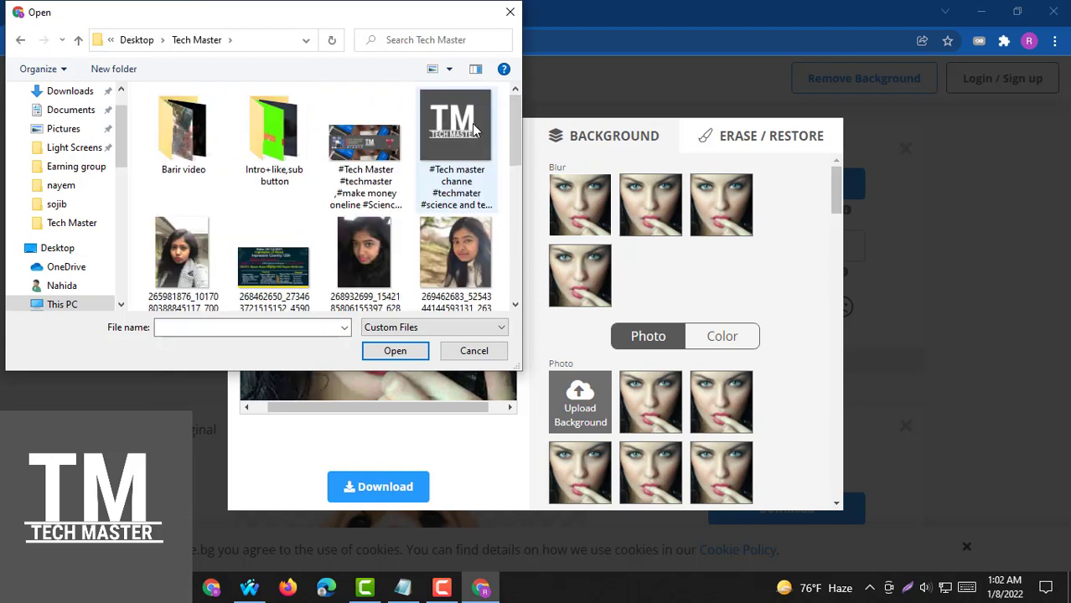
mouse_move(512, 128)
left_mouse_down()
mouse_move(501, 275)
mouse_move(501, 217)
left_mouse_up()
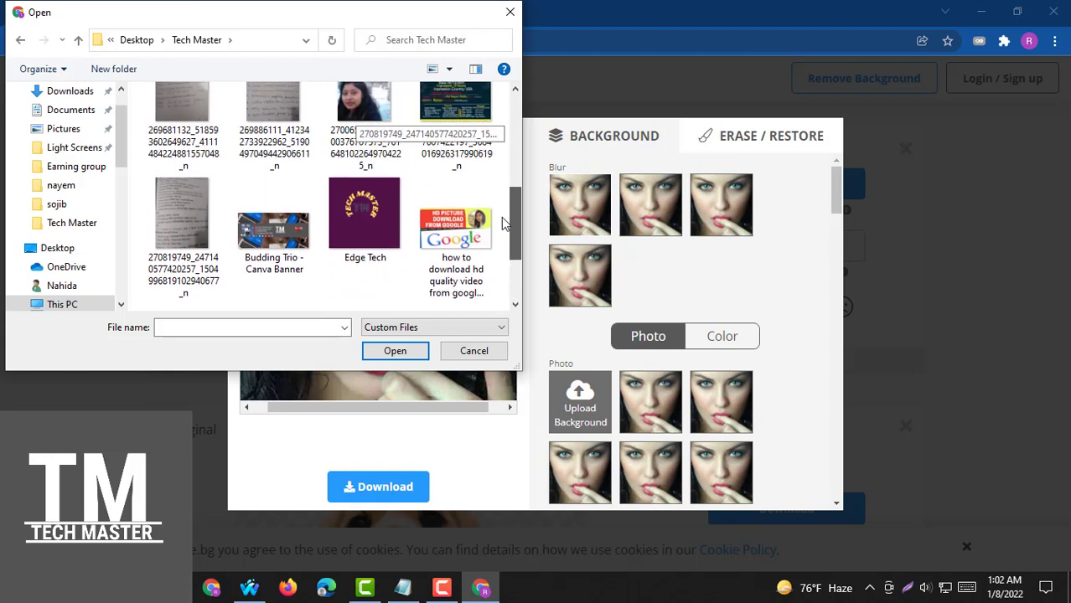
left_click(362, 267)
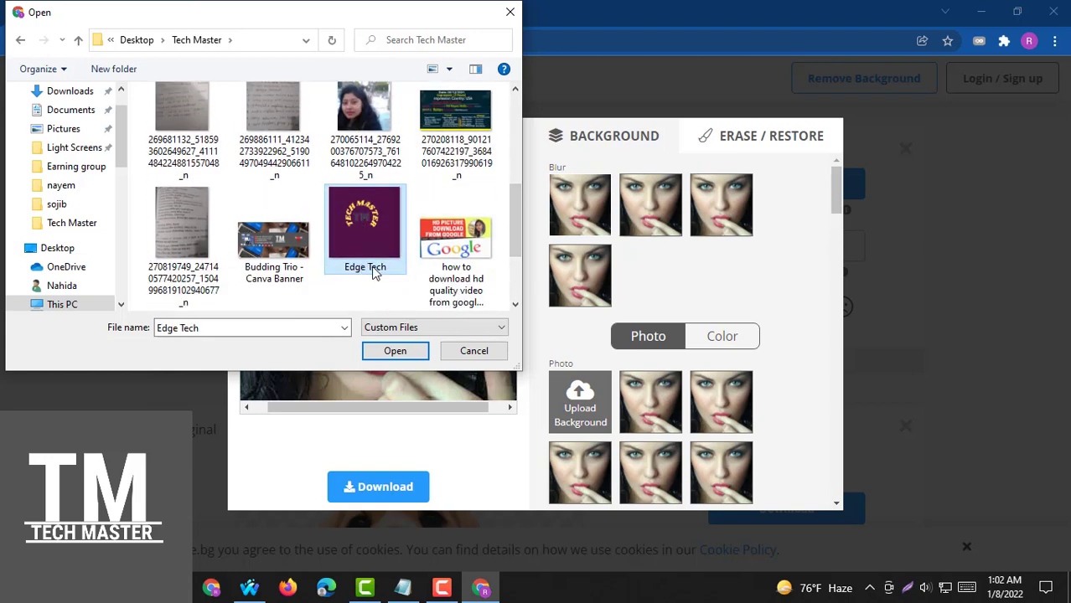
left_click(396, 354)
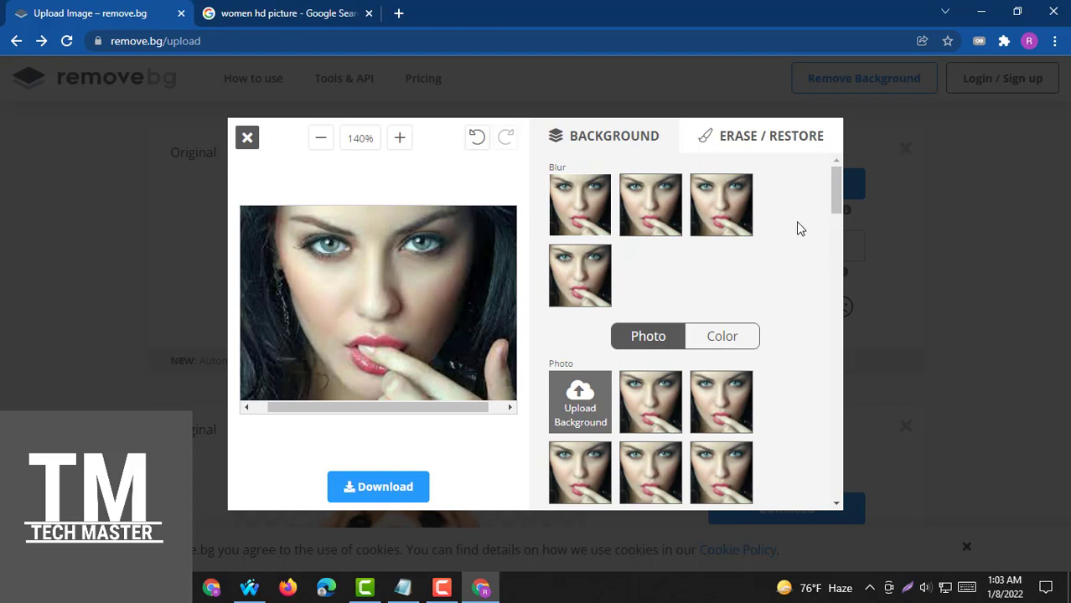
Download the edited woman image to the computer and dismiss the share popup.
left_click_drag(836, 180, 831, 269)
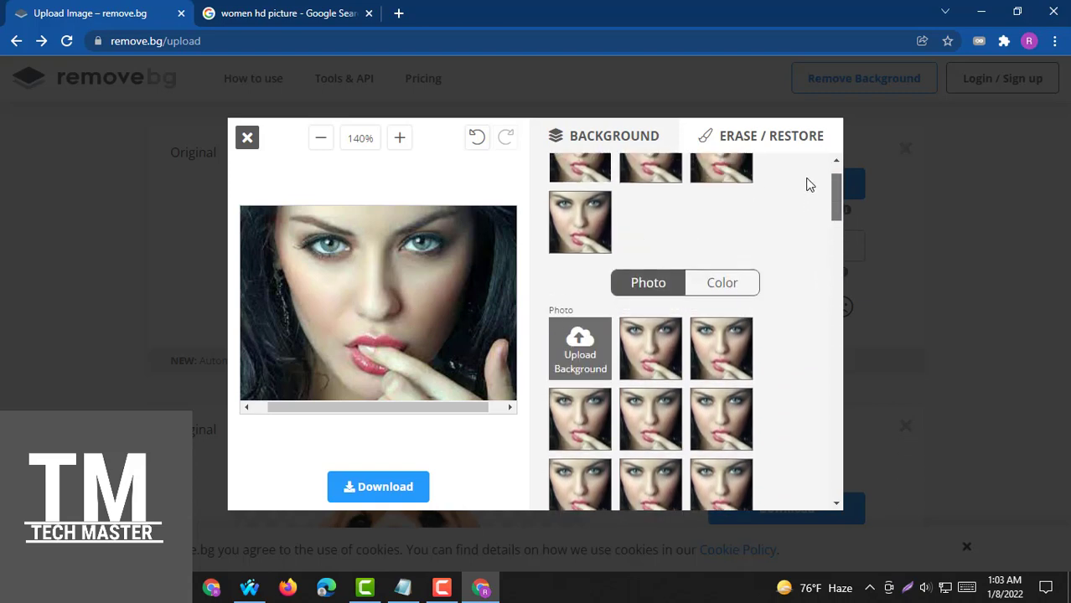
left_click_drag(832, 268, 809, 183)
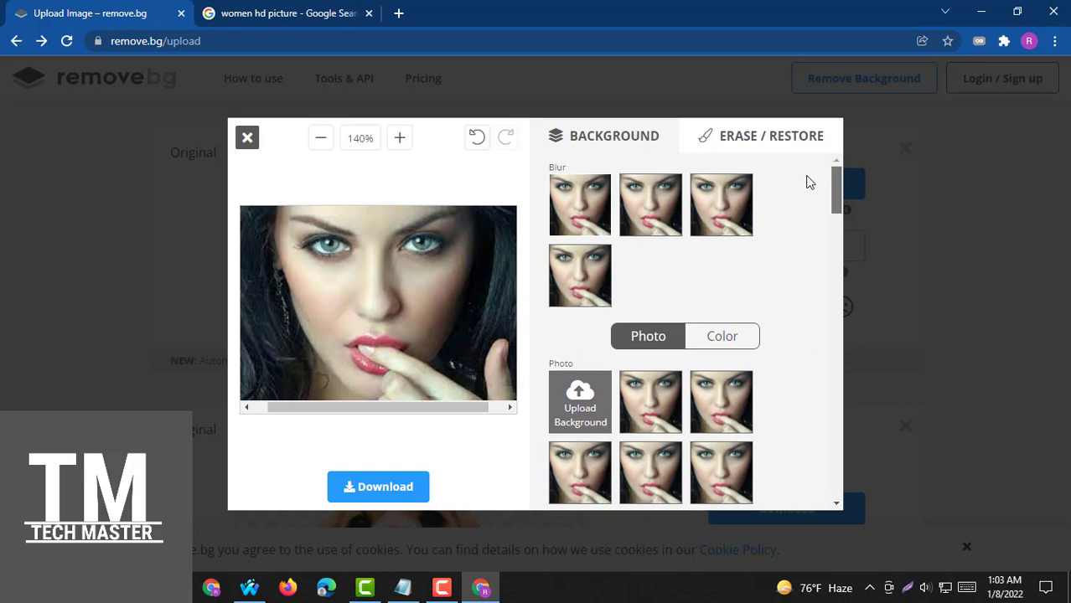
left_click(385, 487)
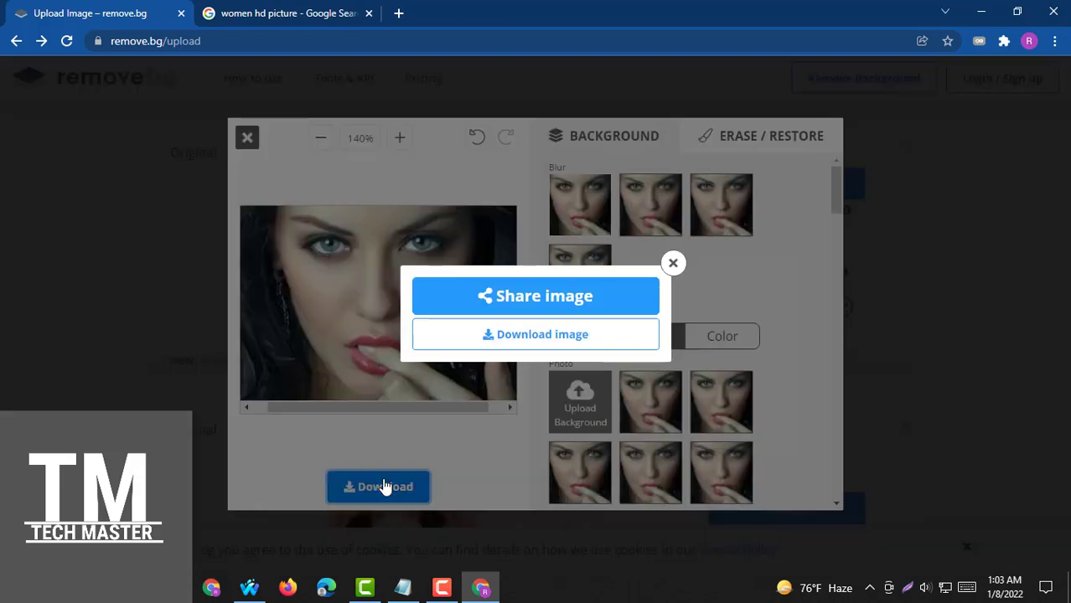
left_click(508, 340)
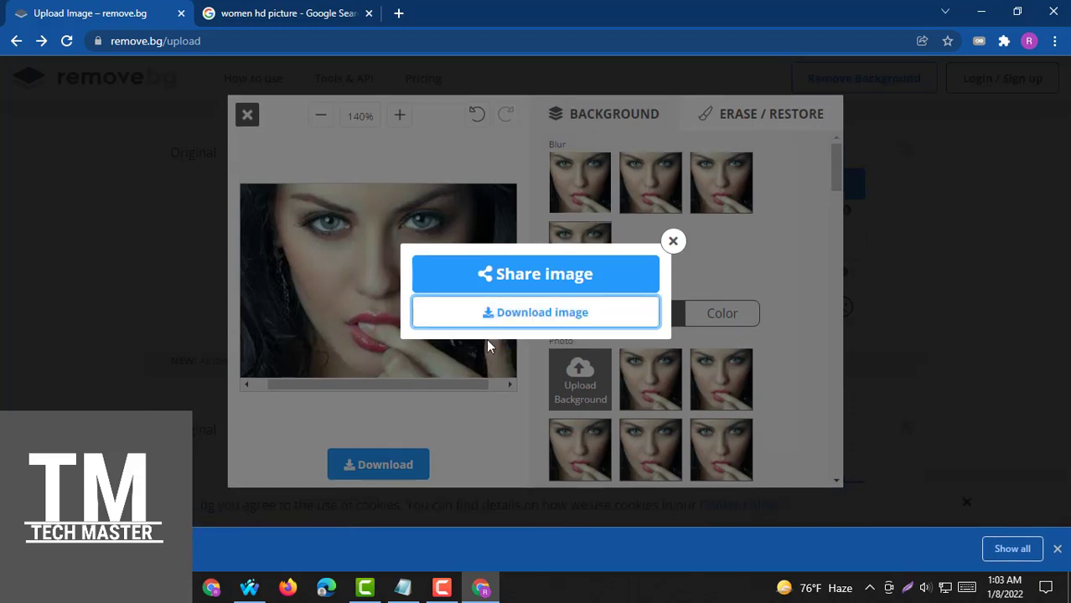
left_click(672, 242)
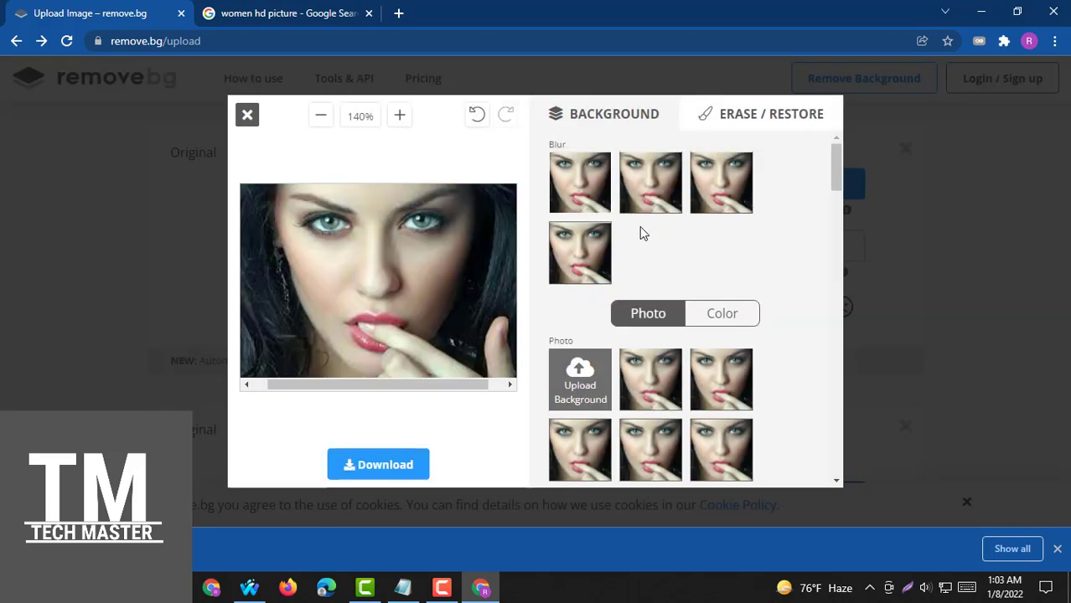
Close the editor and open the downloaded woman PNG in ImageReady.
left_click(249, 116)
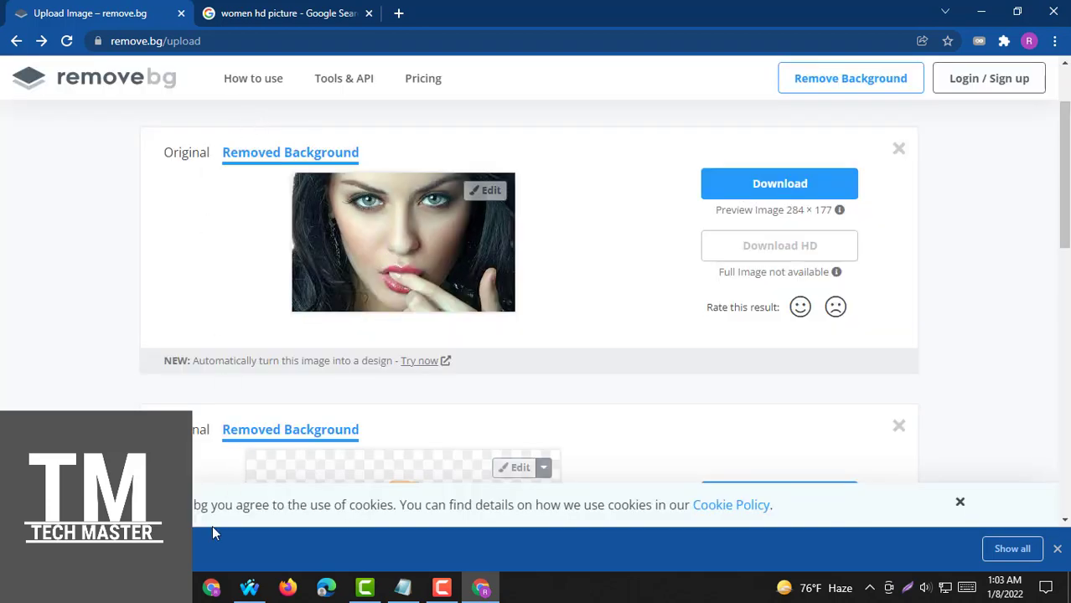
left_click(168, 548)
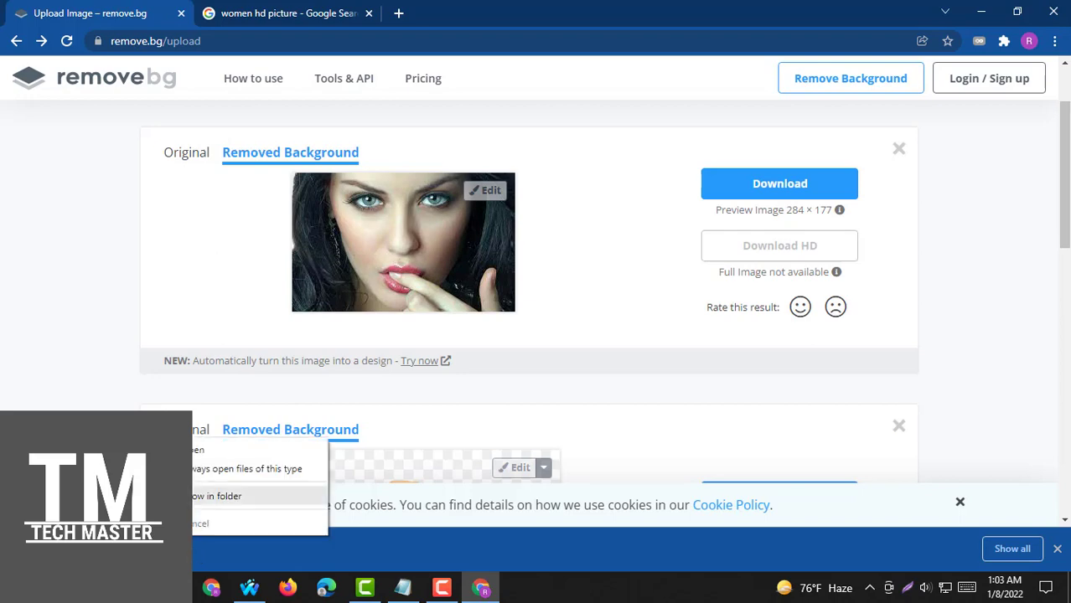
left_click(198, 446)
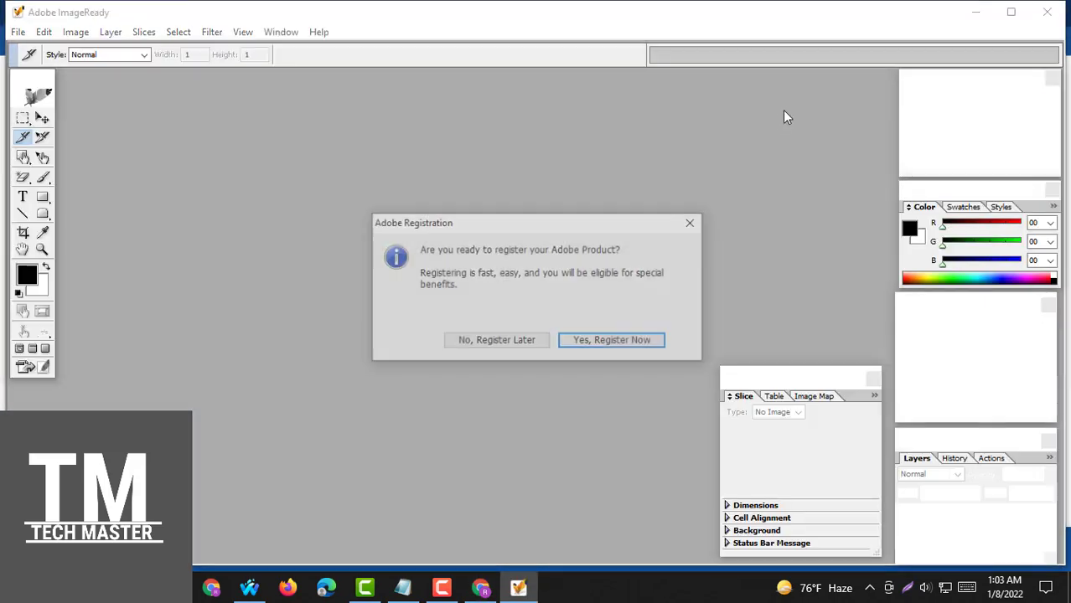
Maximize the woman PNG in ImageReady, draw a slice, then quit and answer the save prompt.
left_click(701, 223)
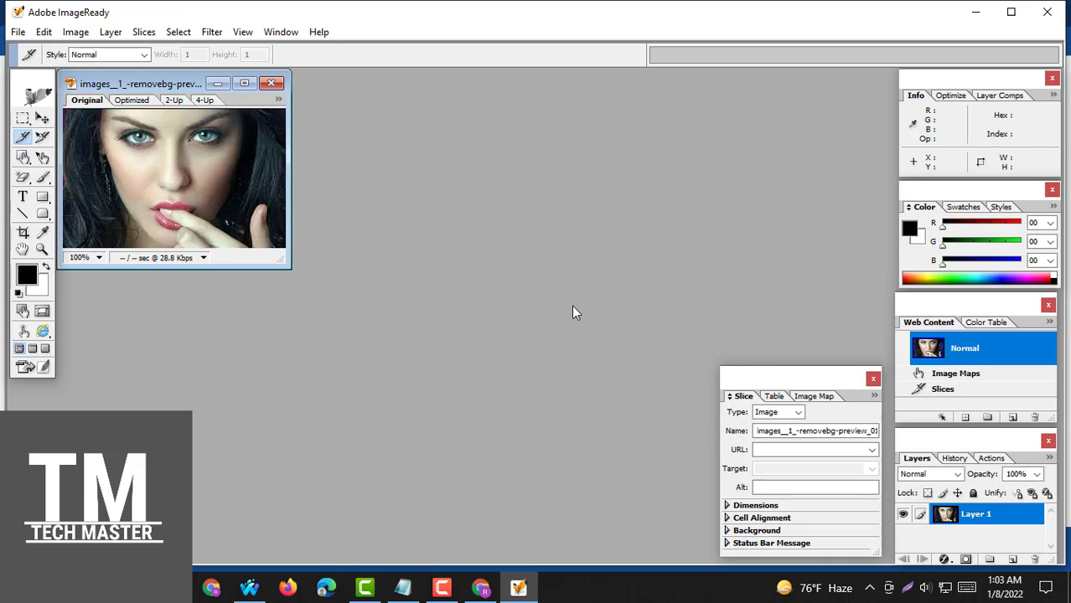
left_click(244, 83)
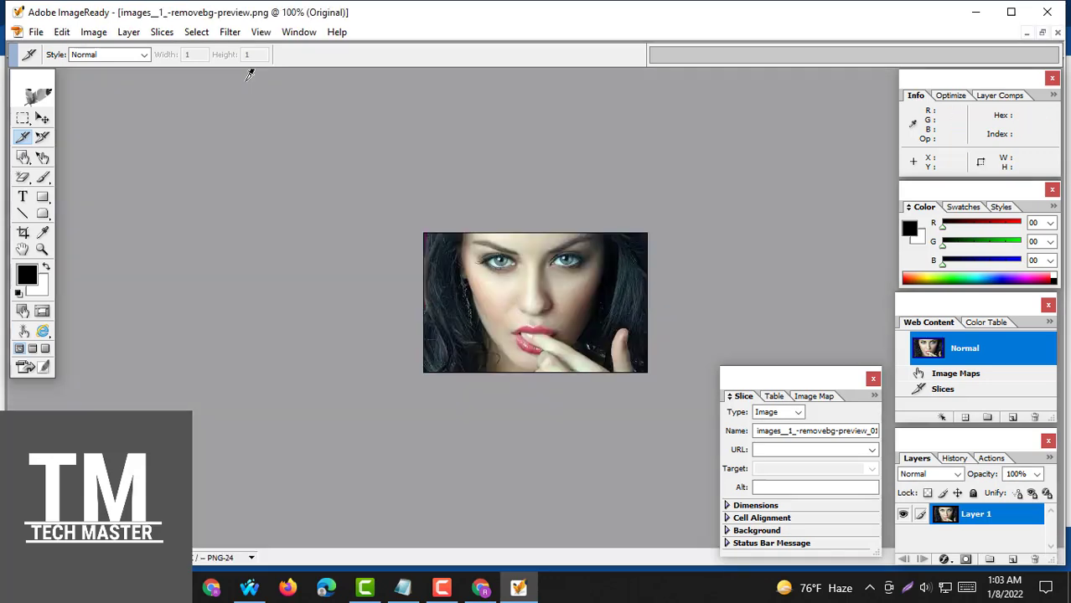
left_click(540, 279)
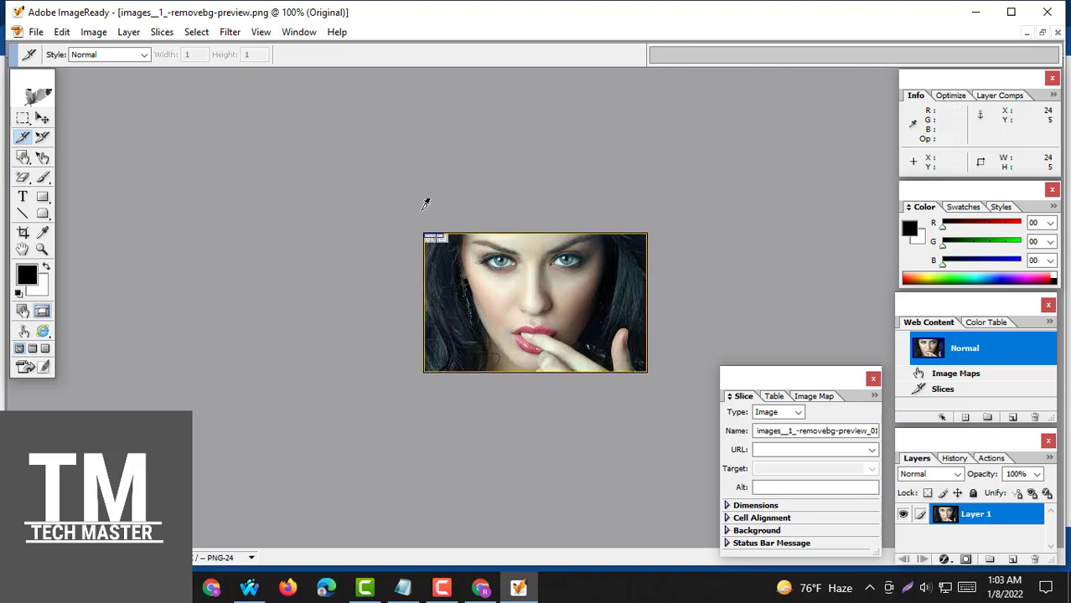
left_click_drag(426, 203, 426, 203)
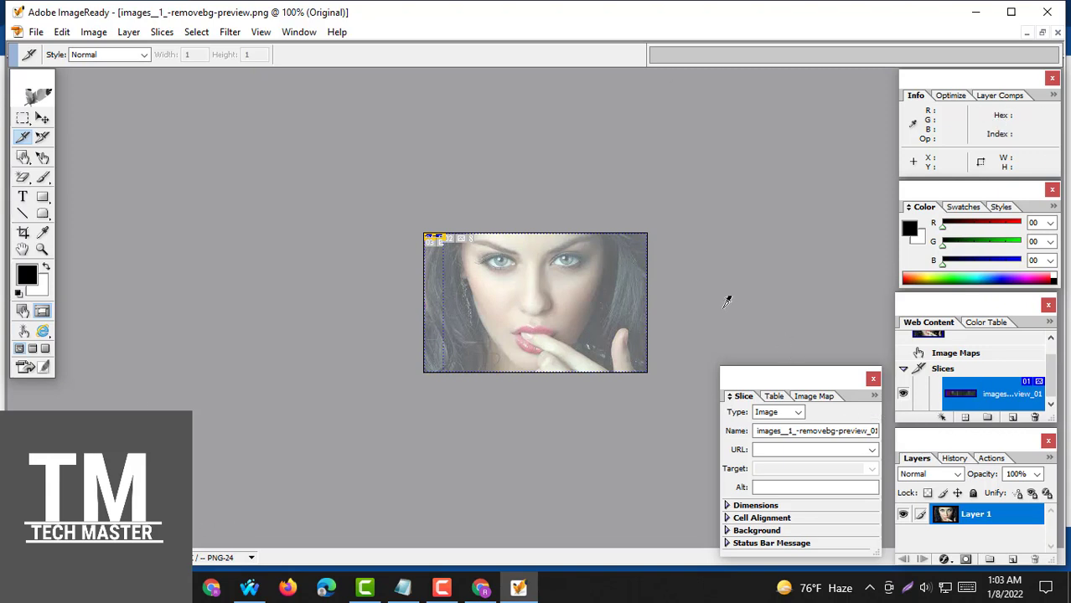
left_click(1046, 12)
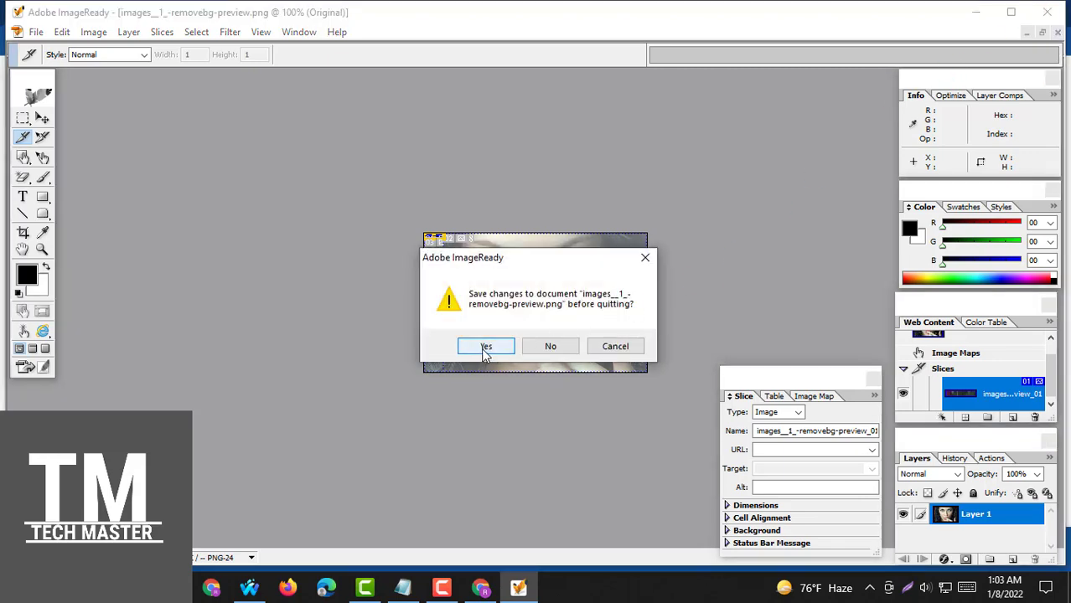
left_click(561, 348)
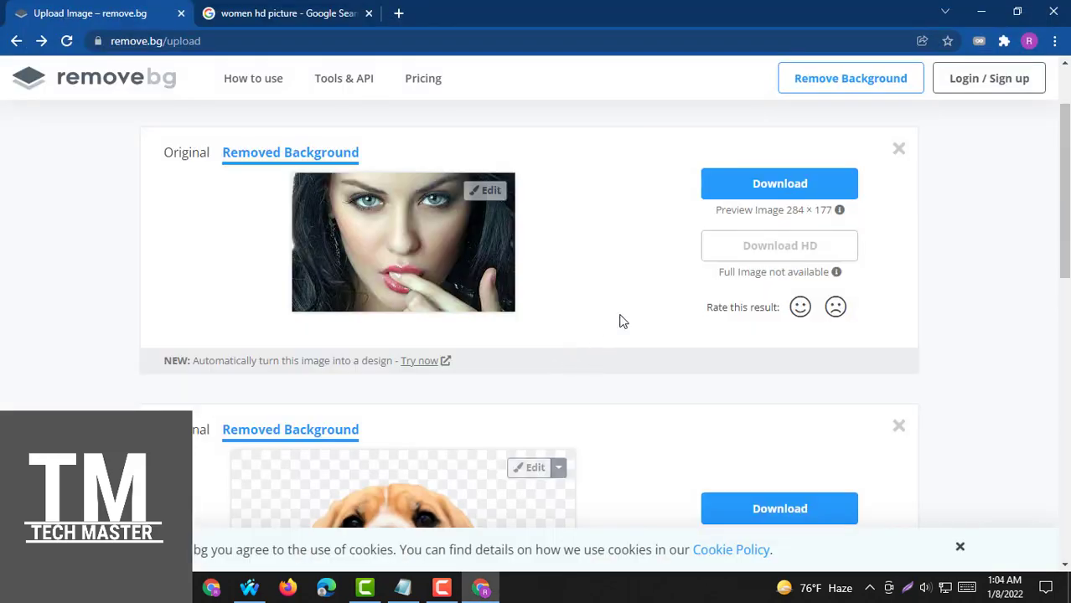
Scroll back to the top of remove.bg and start another image upload.
scroll(645, 251, "up", 2)
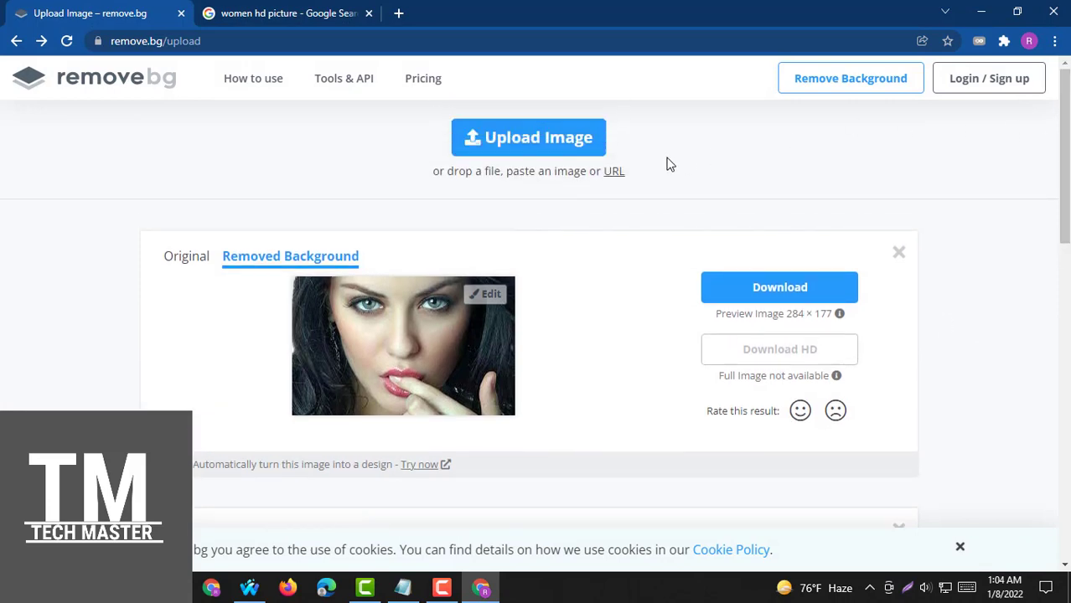
left_click(519, 141)
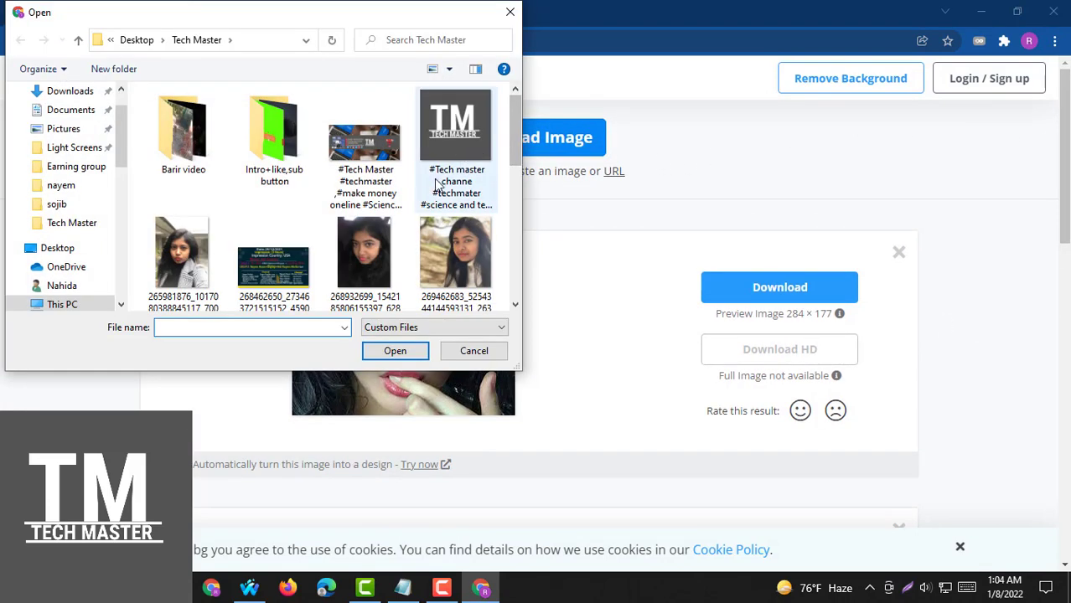
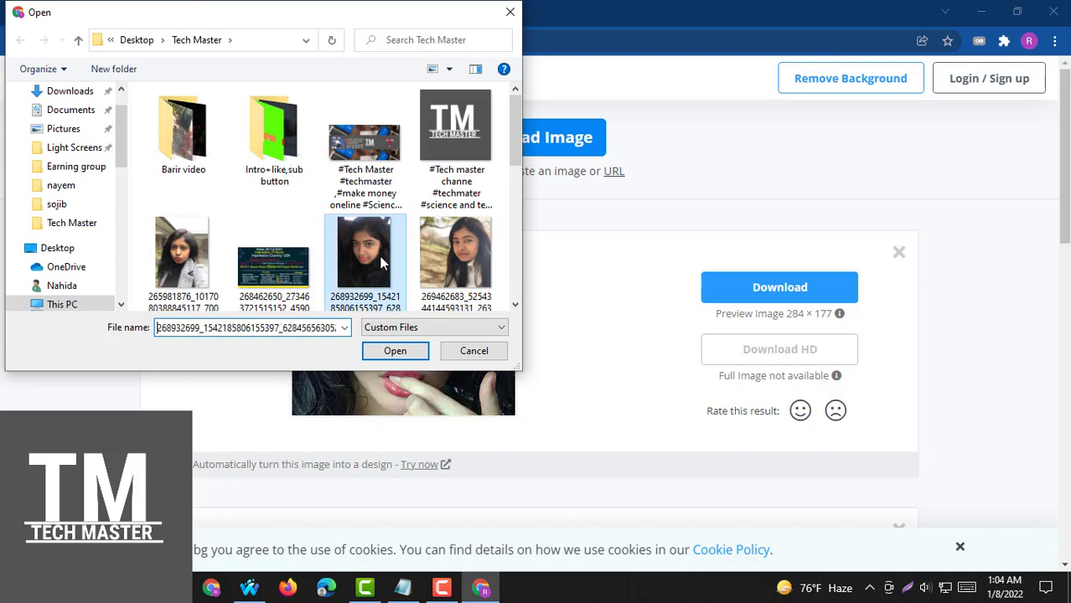
Upload the selected portrait photo to remove.bg for background removal, yielding a 720 × 960 result.
left_click(390, 351)
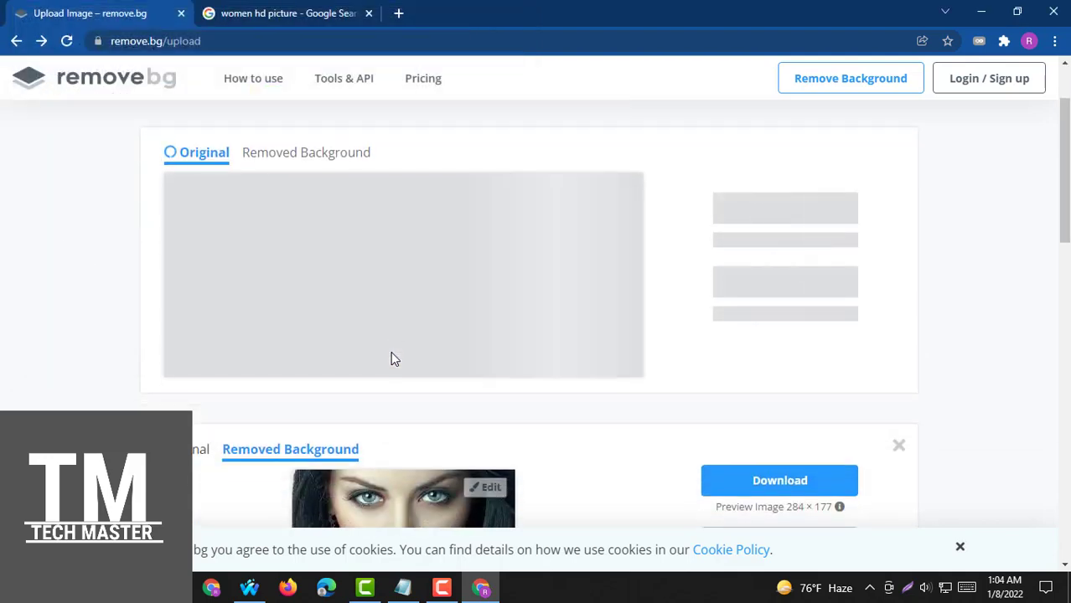
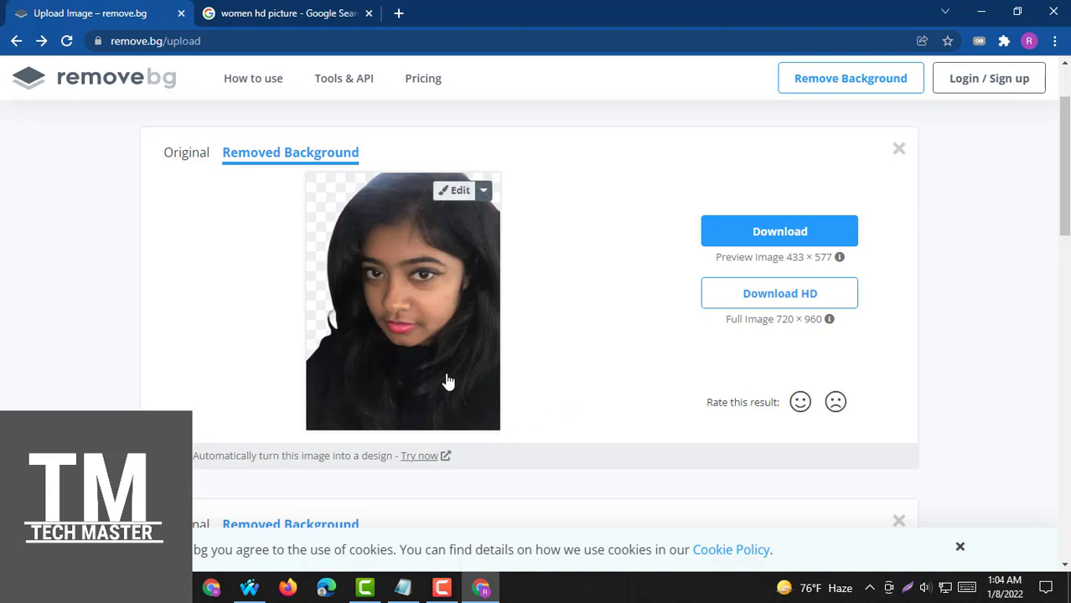
Download the first portrait's 433 × 577 background-removed preview PNG from remove.bg.
left_click(771, 295)
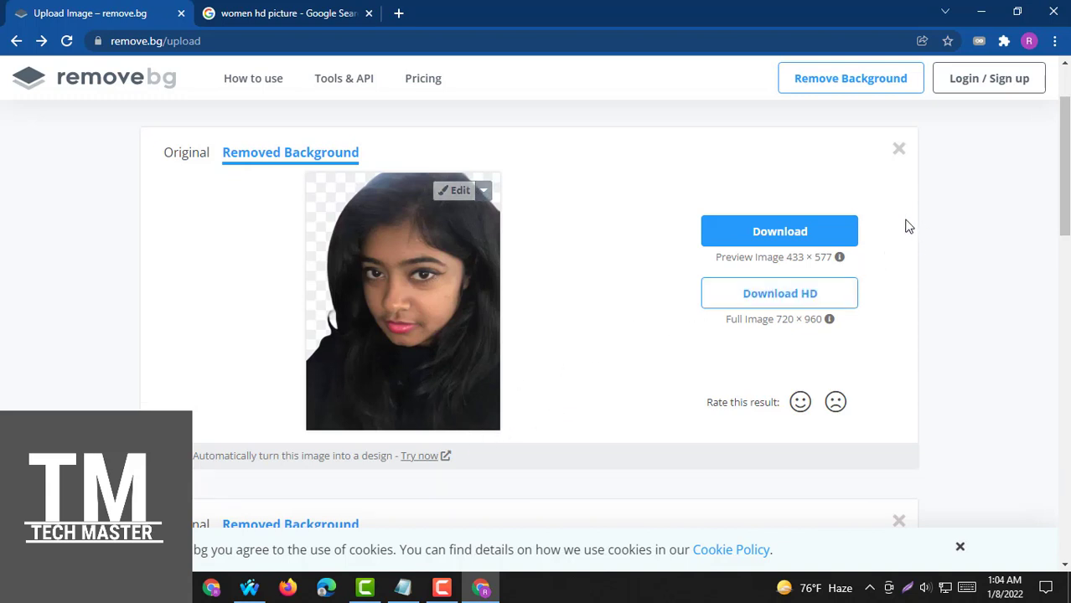
left_click(775, 237)
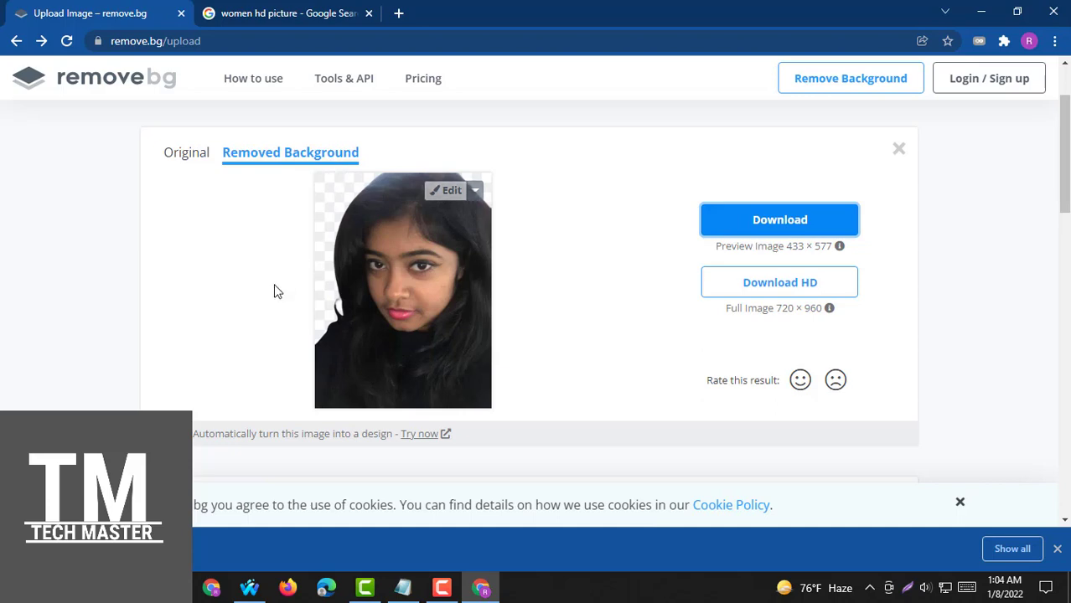
right_click(92, 549)
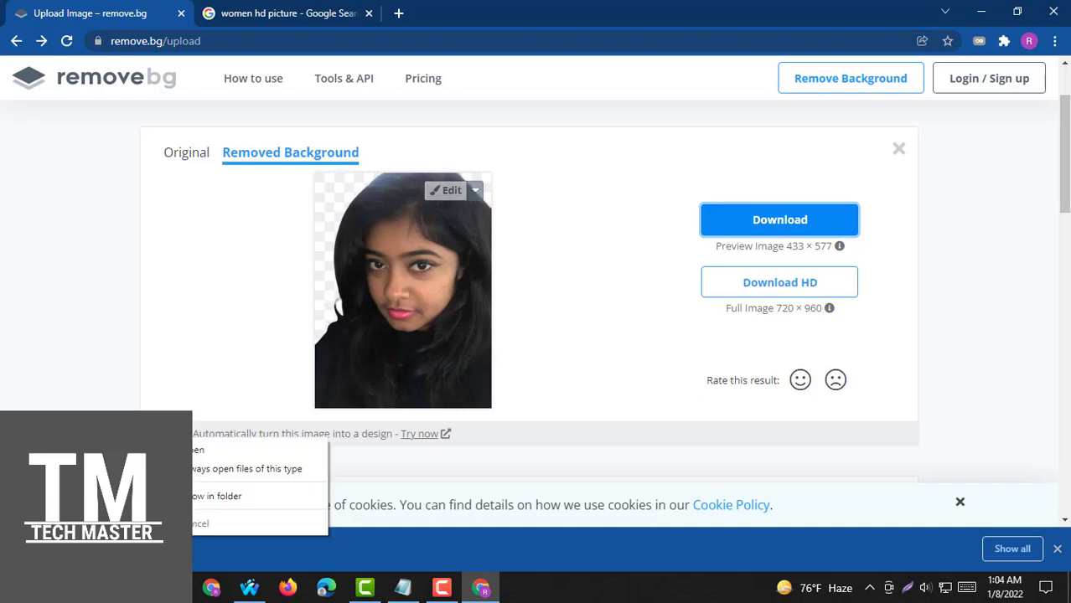
Open the downloaded transparent PNG in ImageReady and dismiss the Adobe Registration prompt.
left_click(210, 445)
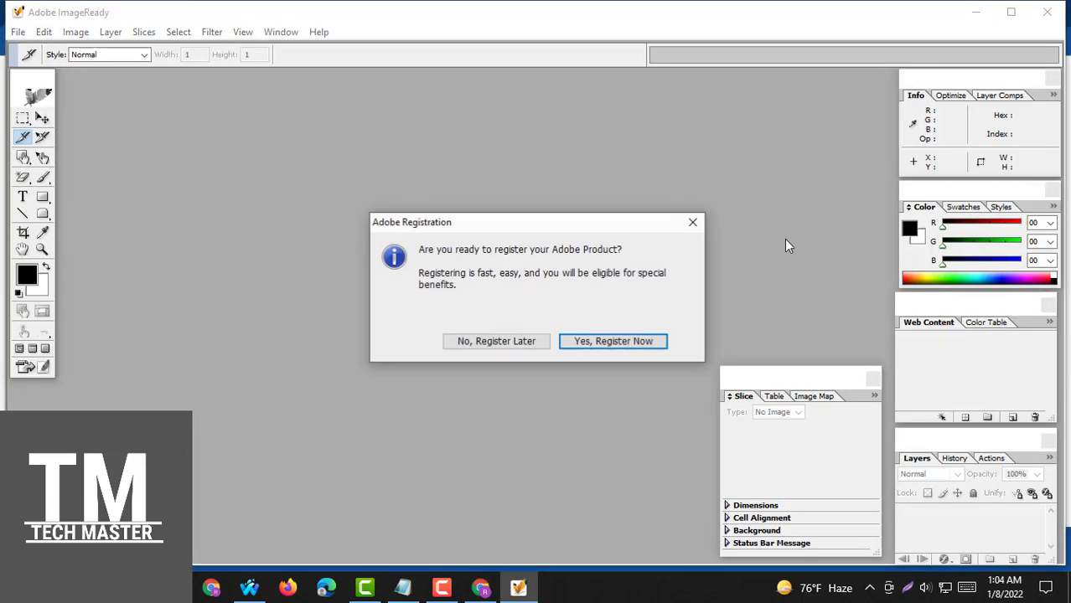
left_click(693, 223)
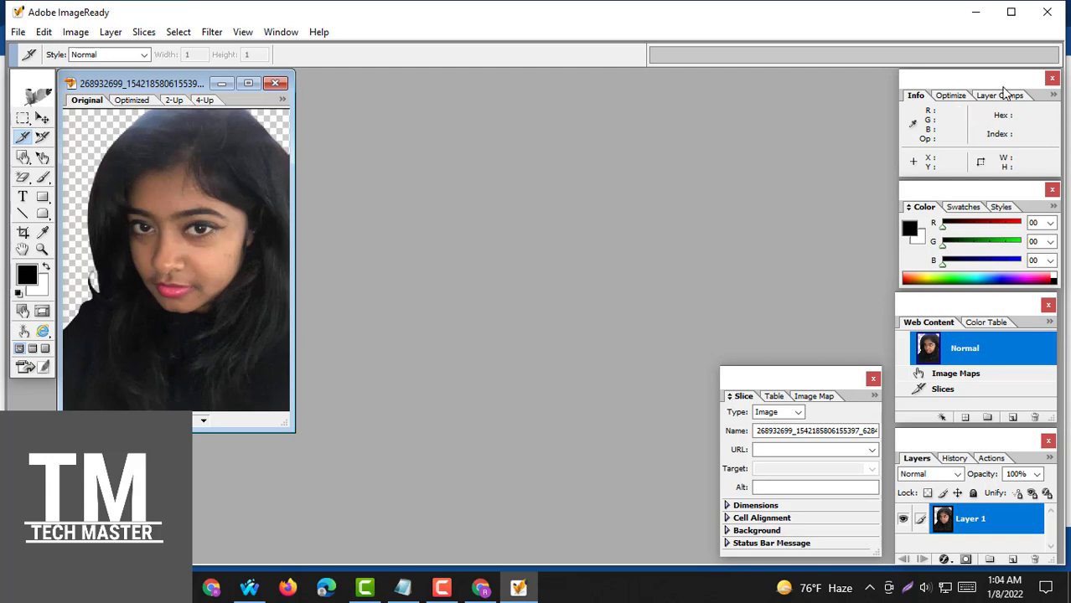
Upload the last photo in the Tech Master folder and download its 500 × 499 preview.
left_click(1047, 12)
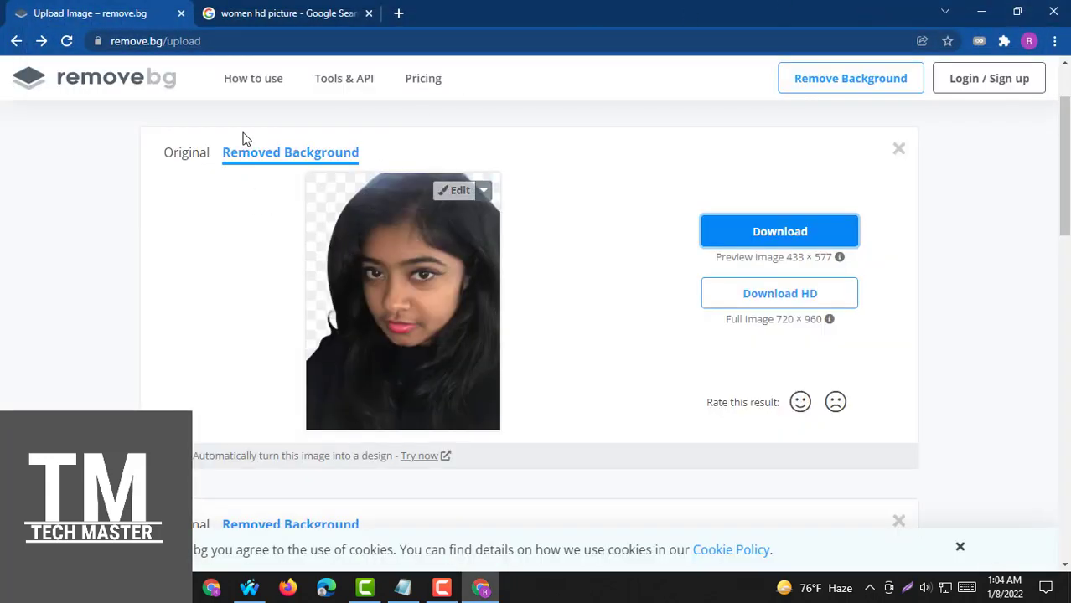
scroll(1067, 151, "up", 1)
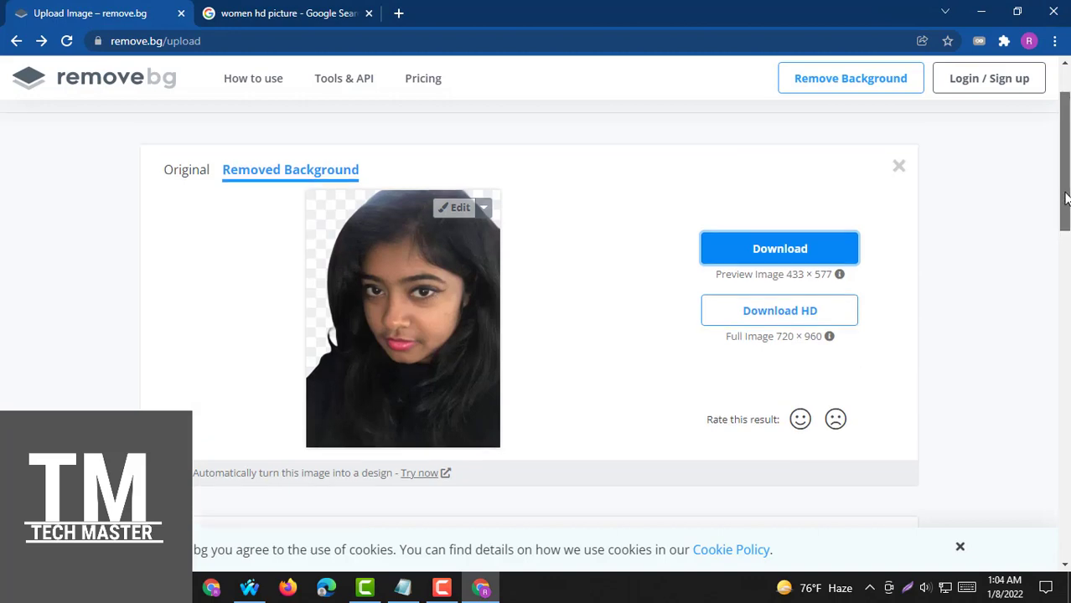
left_click(526, 143)
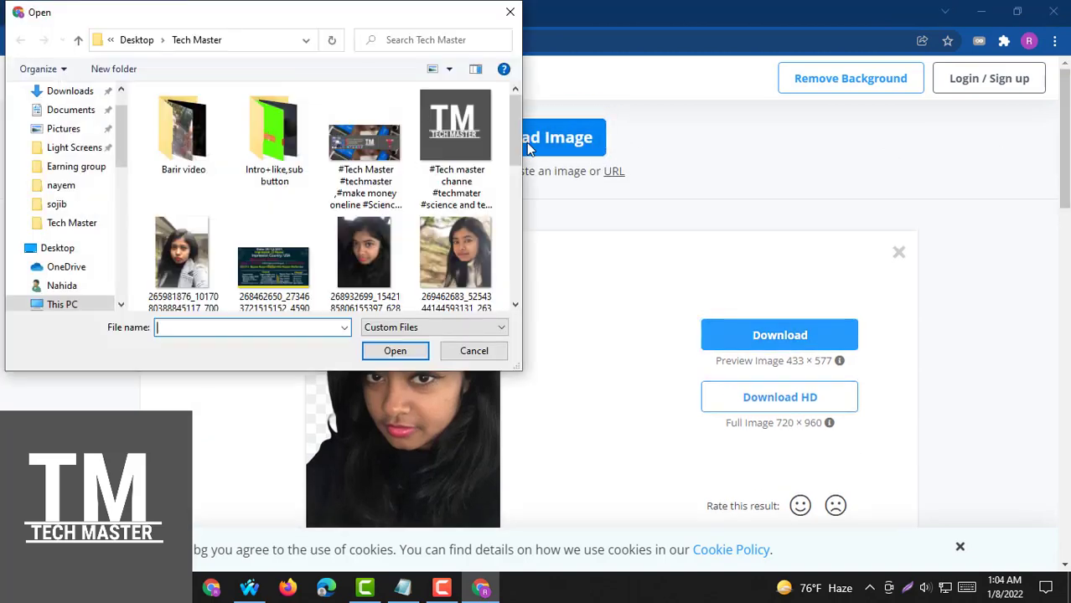
left_click(462, 252)
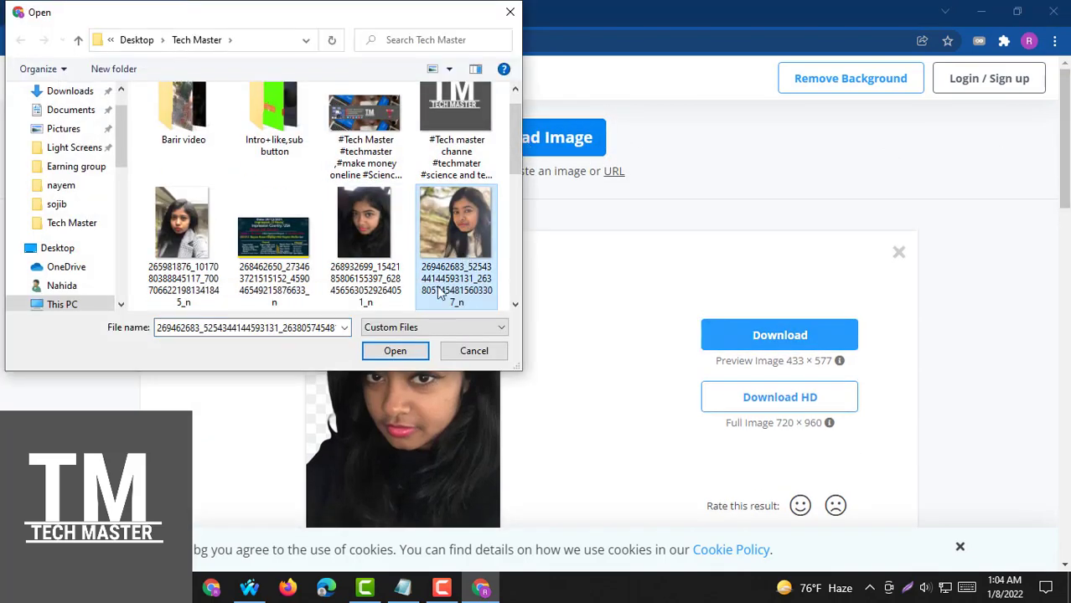
left_click(392, 351)
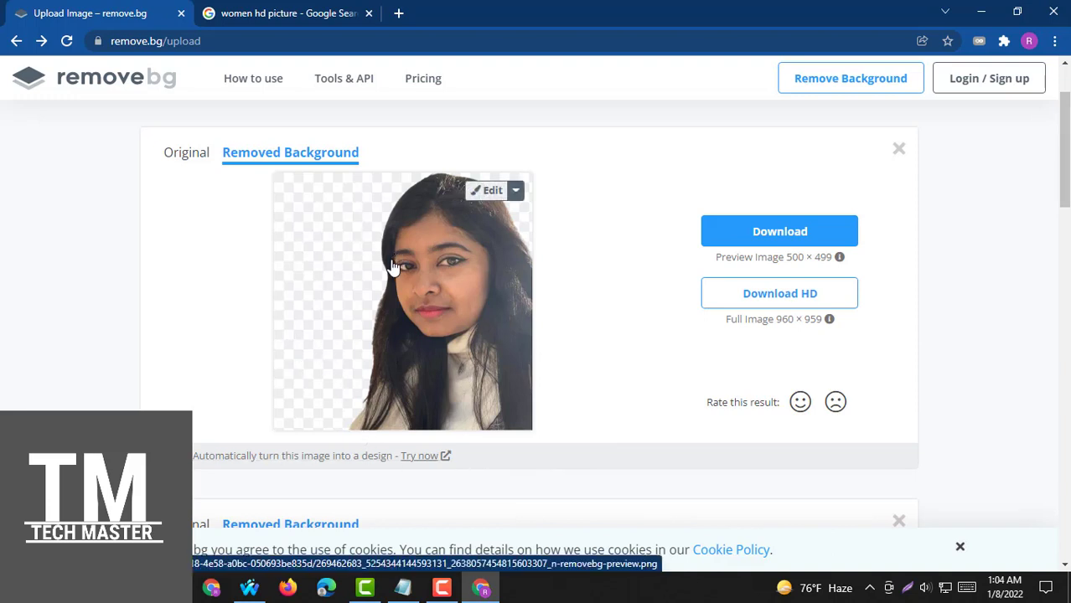
left_click(788, 234)
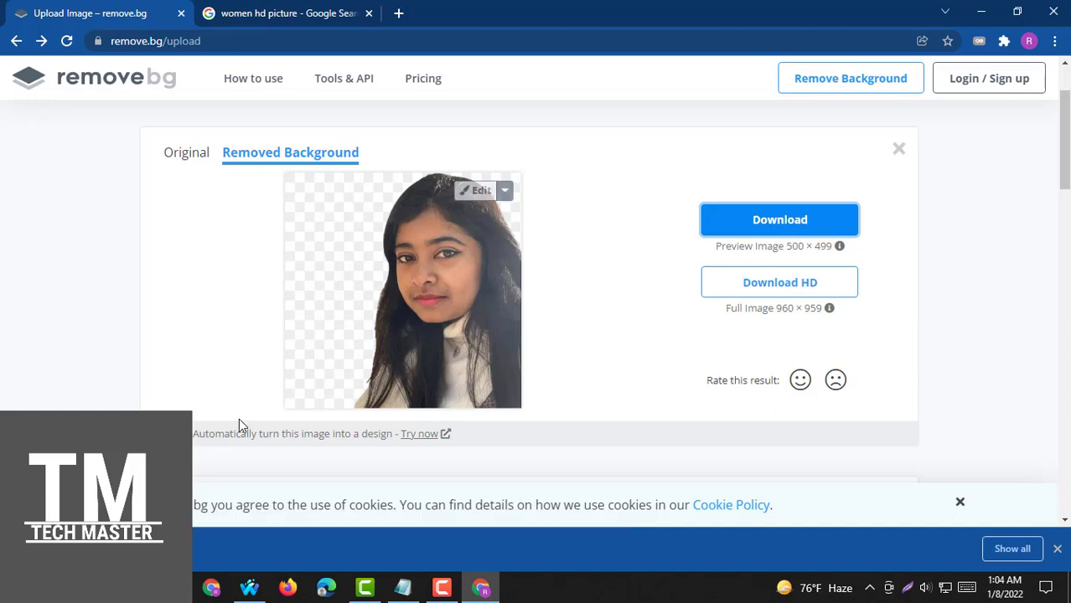
left_click(181, 549)
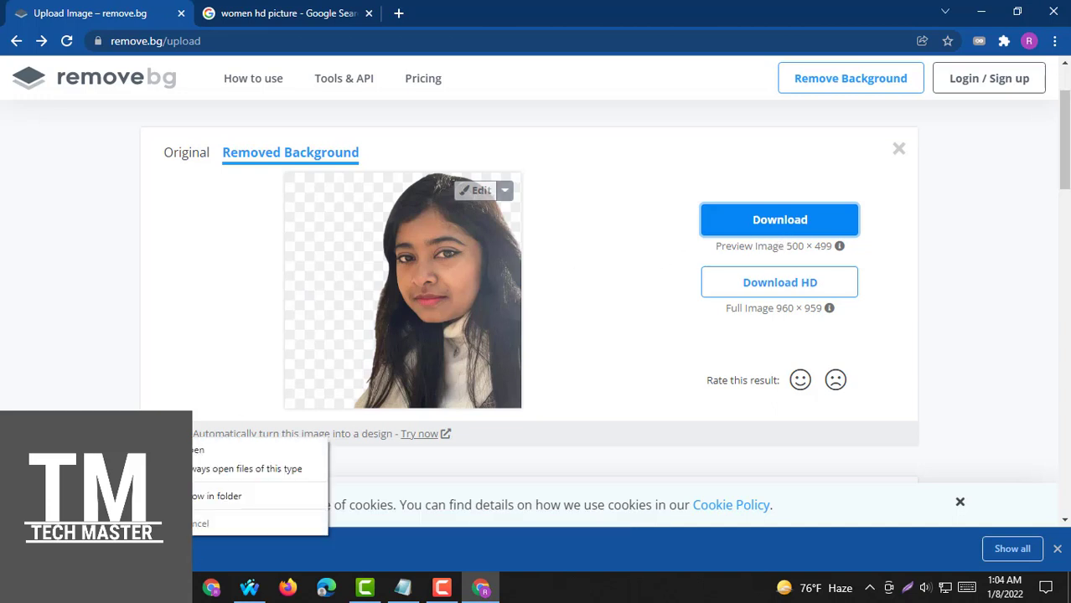
Open the second downloaded PNG in ImageReady and dismiss the Adobe Registration prompt.
left_click(198, 450)
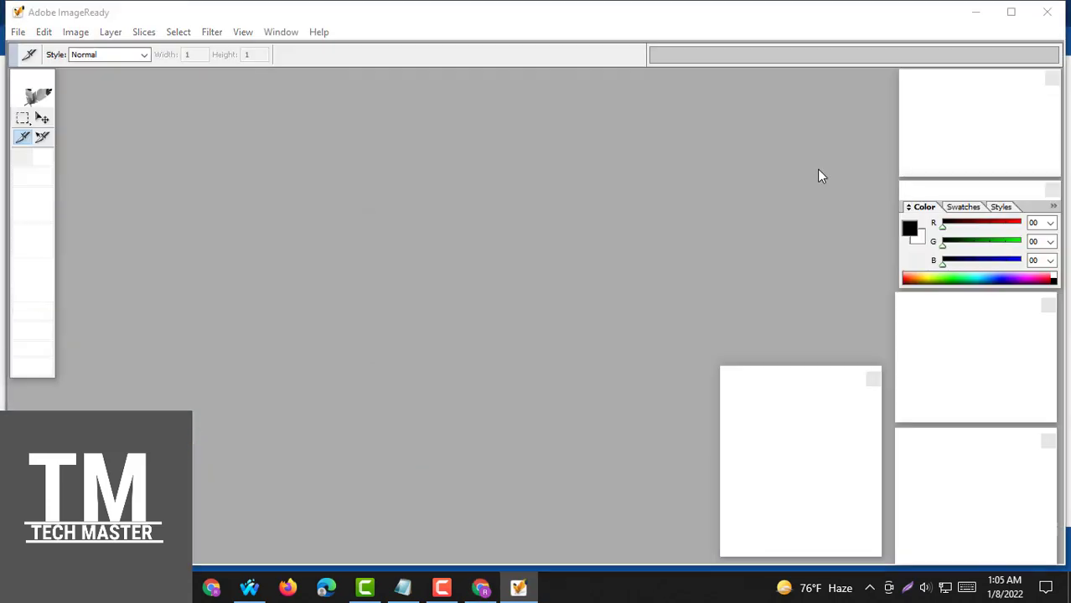
left_click(691, 221)
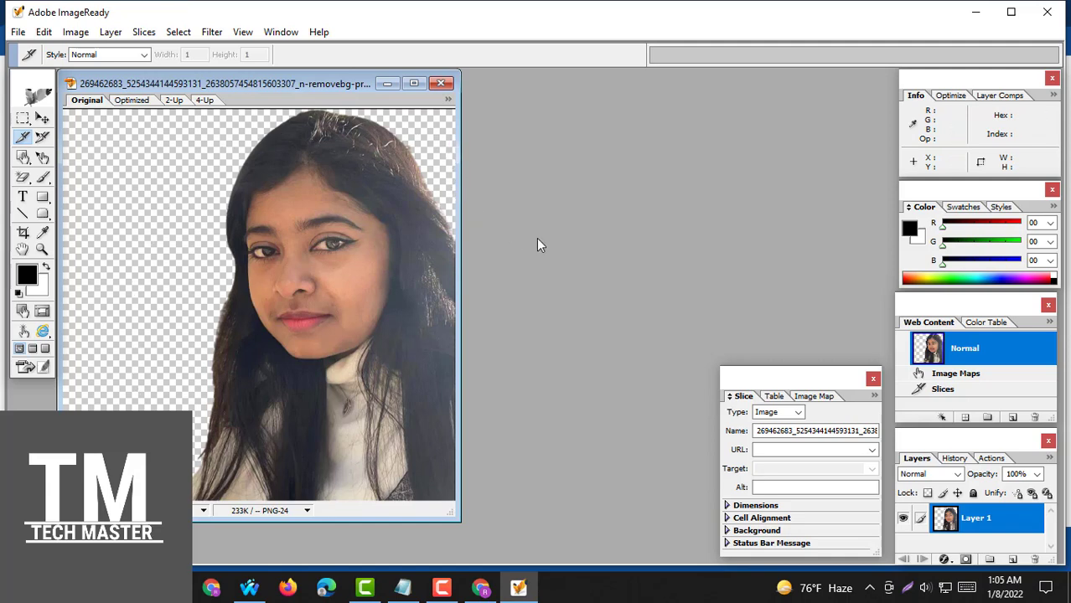
Close ImageReady and review the second portrait's background-removed result on remove.bg.
left_click(1046, 11)
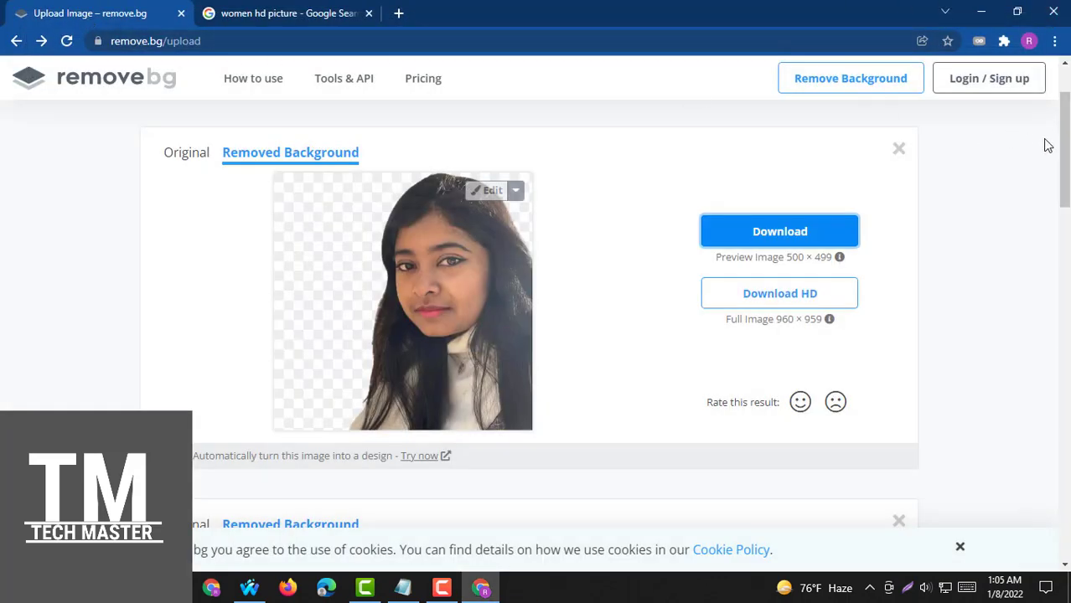
mouse_move(1066, 146)
left_mouse_down()
mouse_move(1058, 495)
mouse_move(1065, 127)
left_mouse_up()
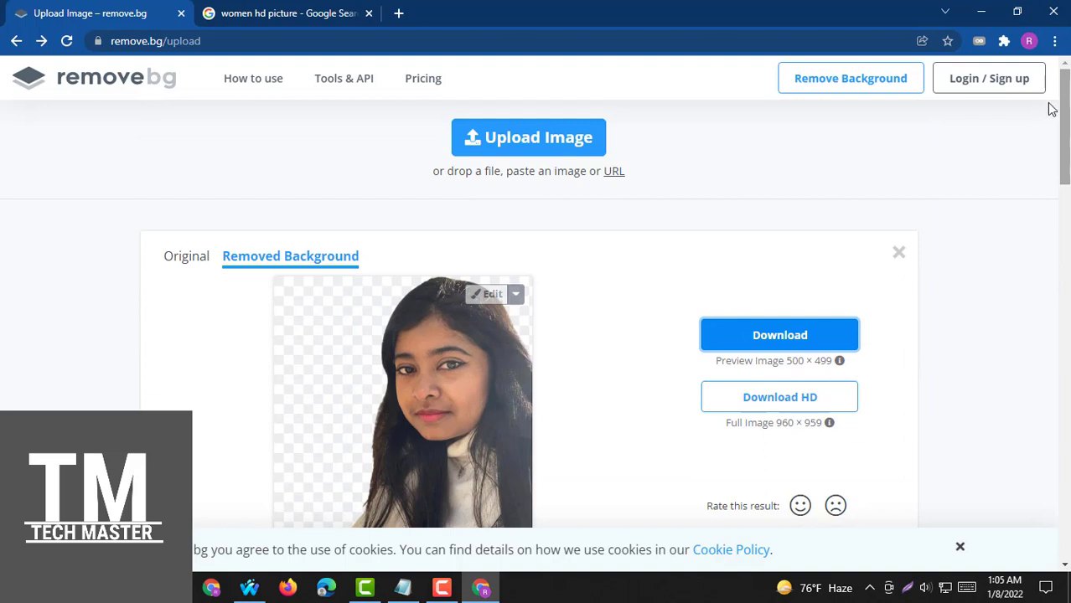
left_click(444, 588)
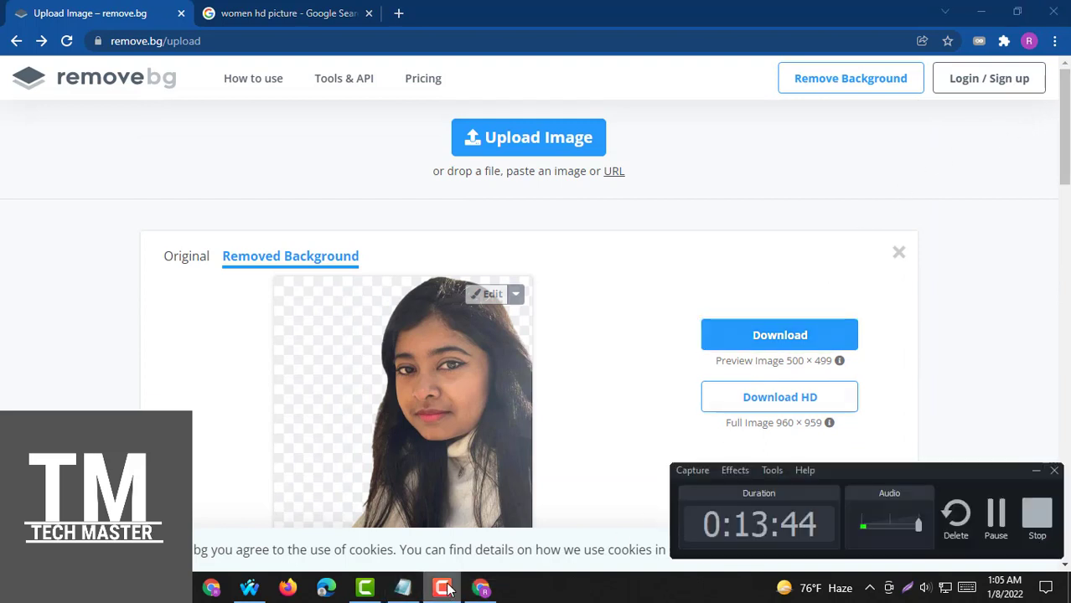
left_click(444, 588)
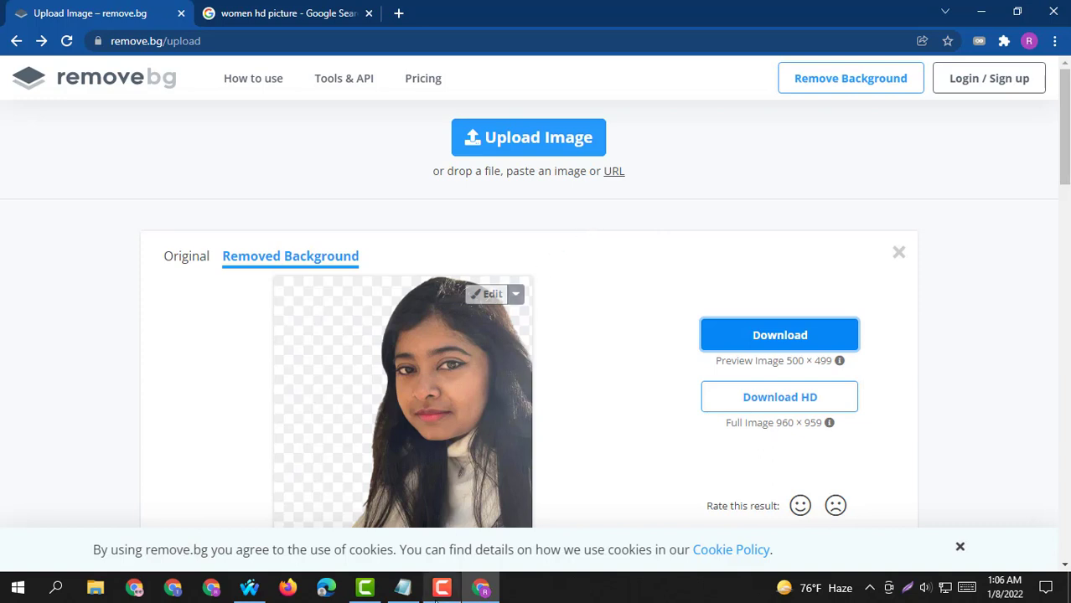
left_click(443, 589)
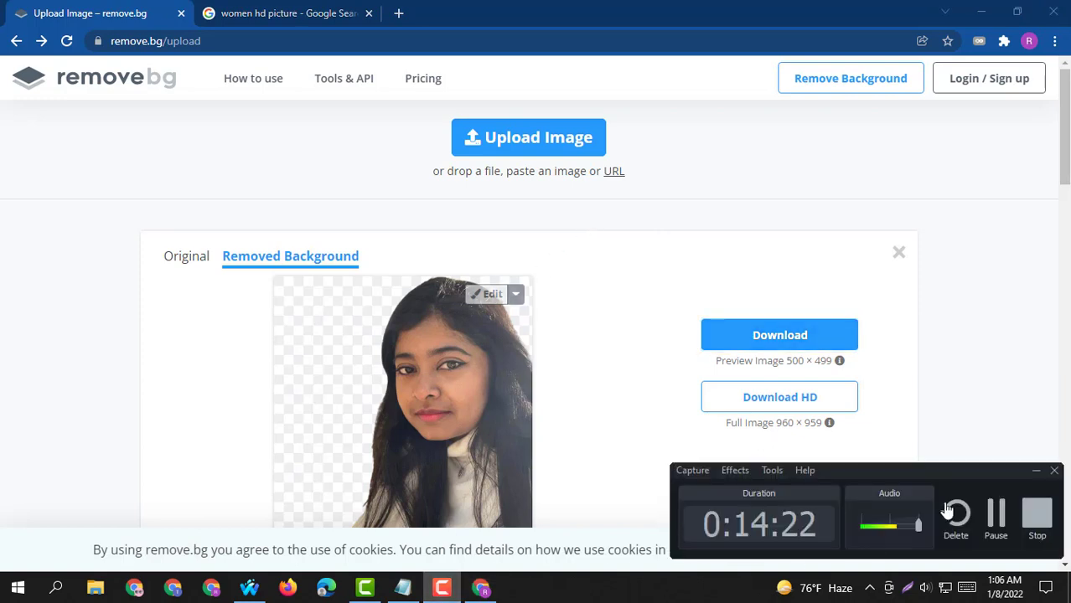